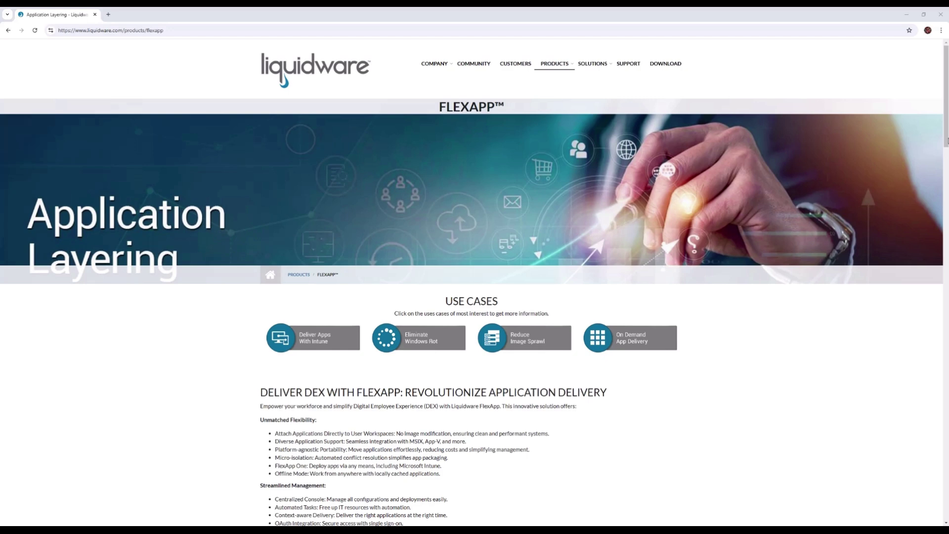
# - View the enlarged diagram comparing traditional software installation with a FlexApp application on the product page, then close it
pyautogui.moveTo(945, 143); pyautogui.dragTo(945, 260)
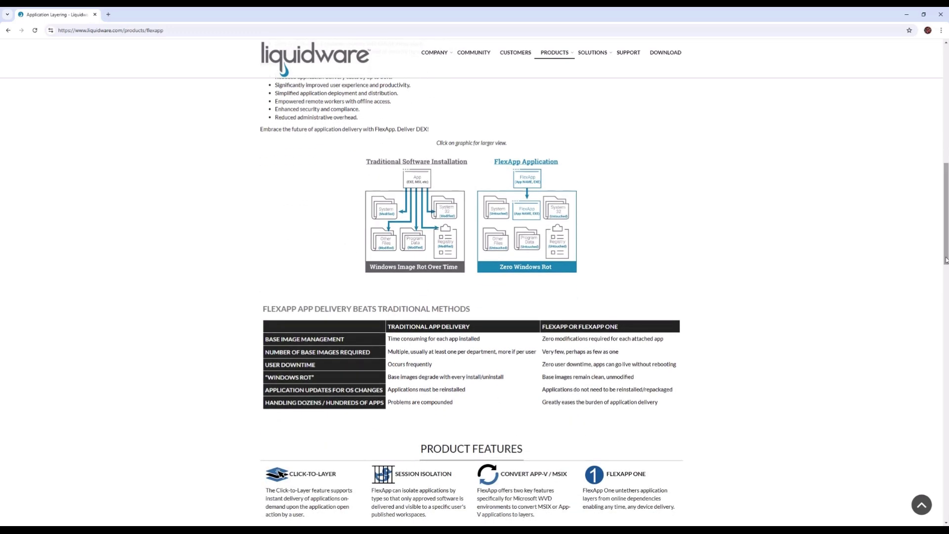
pyautogui.click(550, 161)
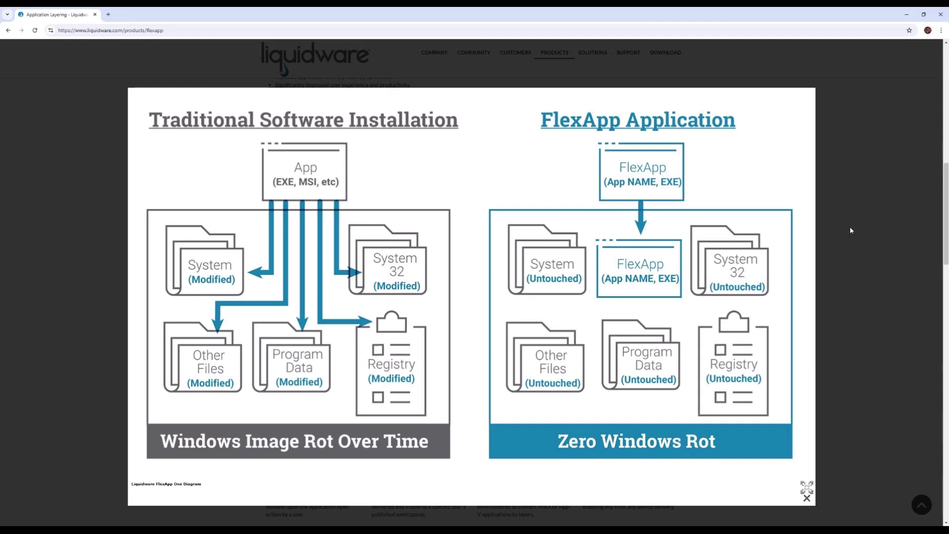
pyautogui.click(807, 498)
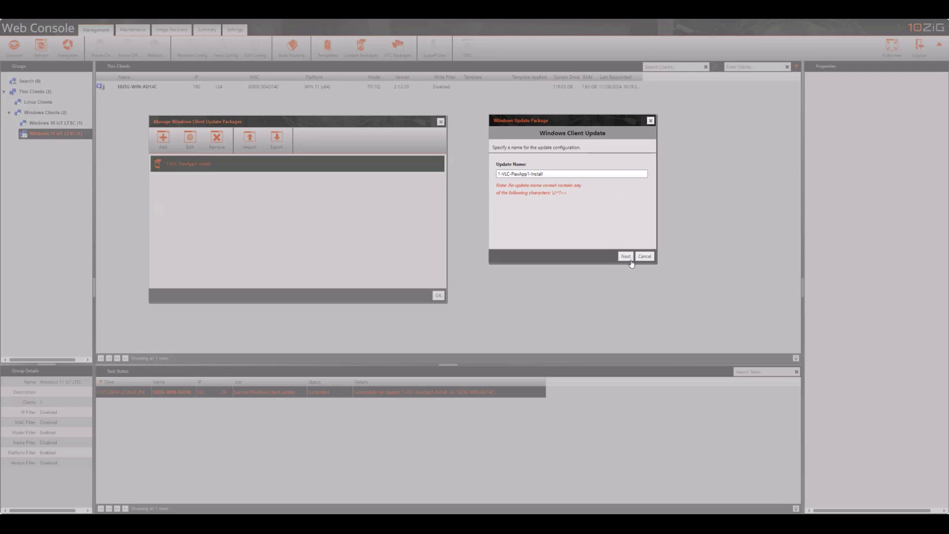
# - In the 10ZiG Web Console, continue past the name page of the 1-VLC-FlexApp1-Install update package
pyautogui.click(626, 257)
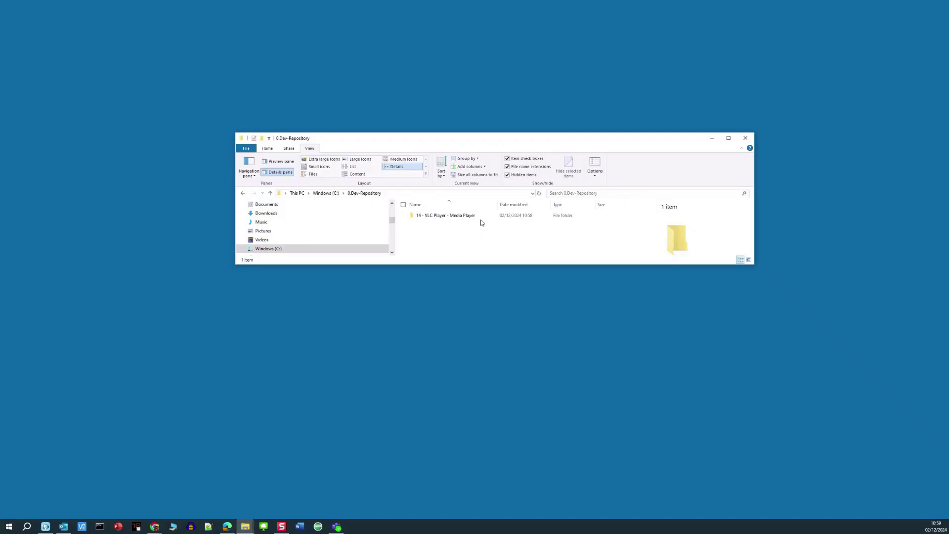
# - In File Explorer, open the 1-VLC-FlexApp1-Install folder inside 14 - VLC Player - Media Player to view the installer files
pyautogui.click(482, 221)
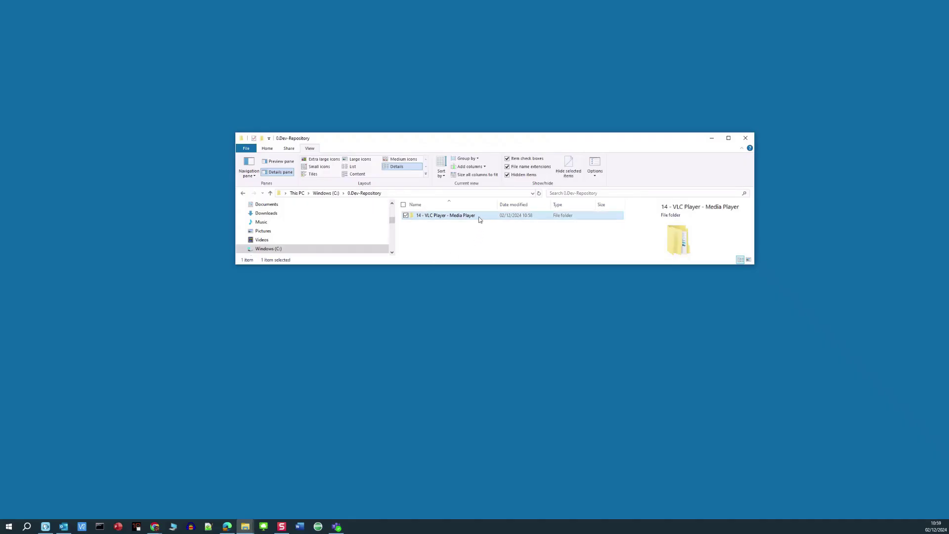
pyautogui.doubleClick(477, 219)
pyautogui.doubleClick(478, 220)
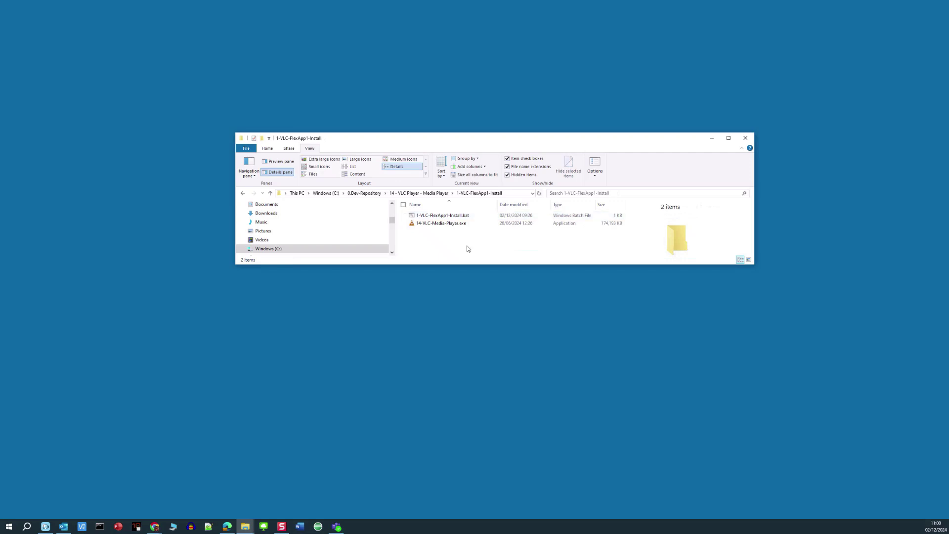
pyautogui.click(479, 226)
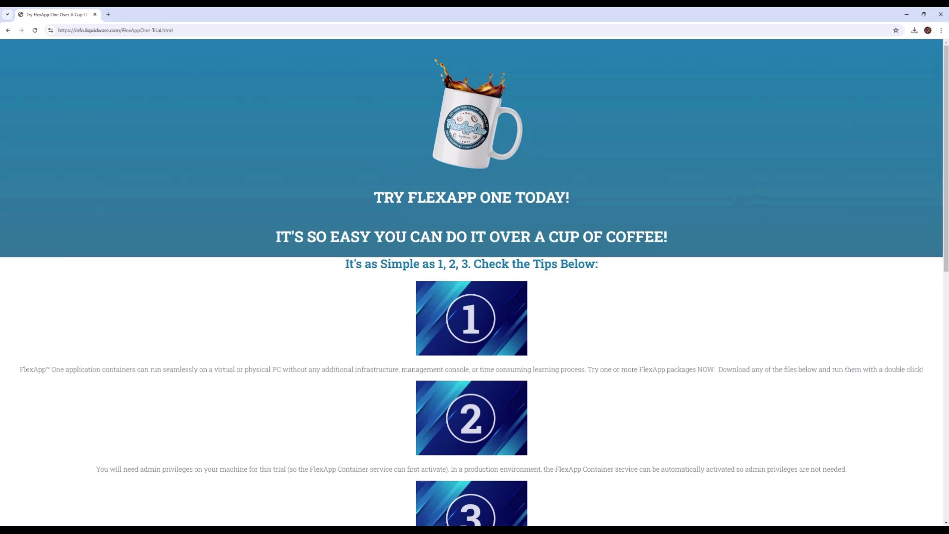
# - Switch to the browser, download the VLC Player - Media Player package from the FlexApp One trial page and show the downloads
pyautogui.moveTo(945, 95); pyautogui.dragTo(808, 288)
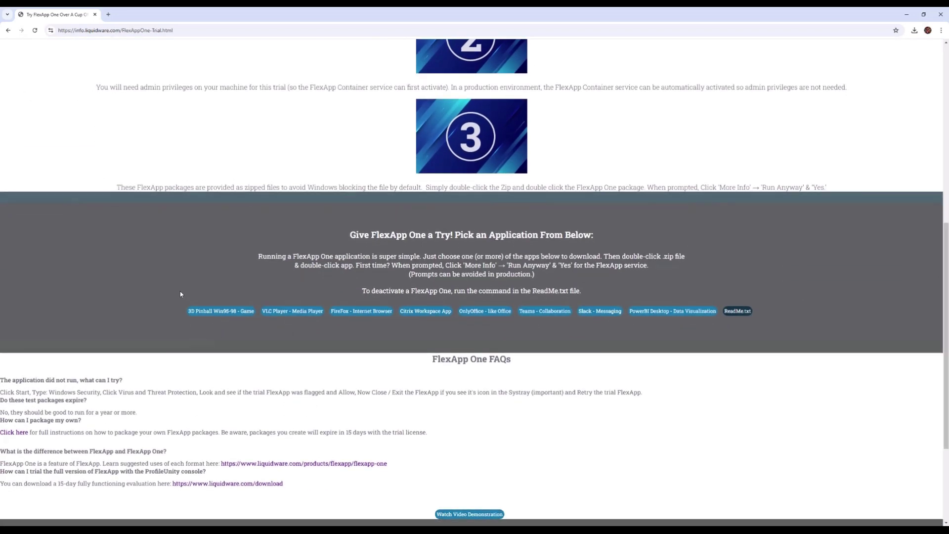
pyautogui.moveTo(169, 295); pyautogui.dragTo(764, 318)
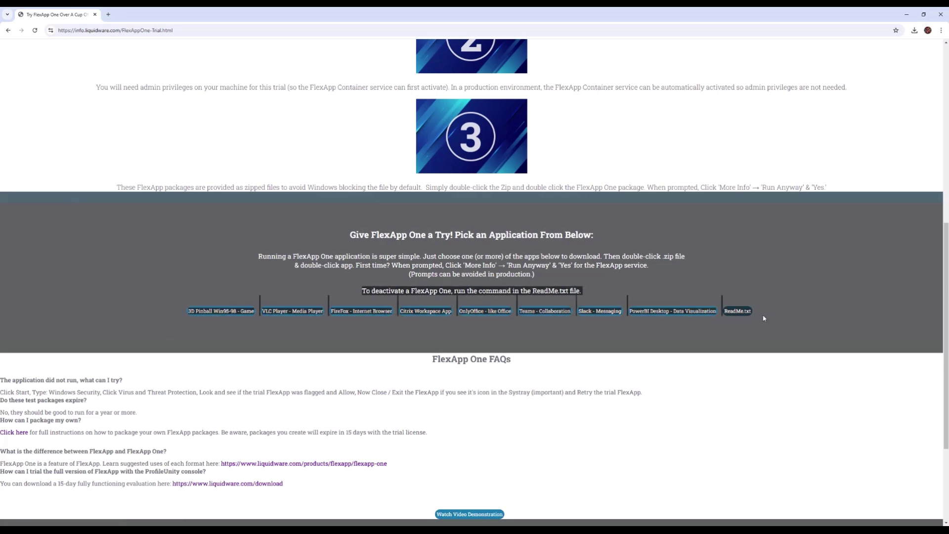
pyautogui.click(722, 339)
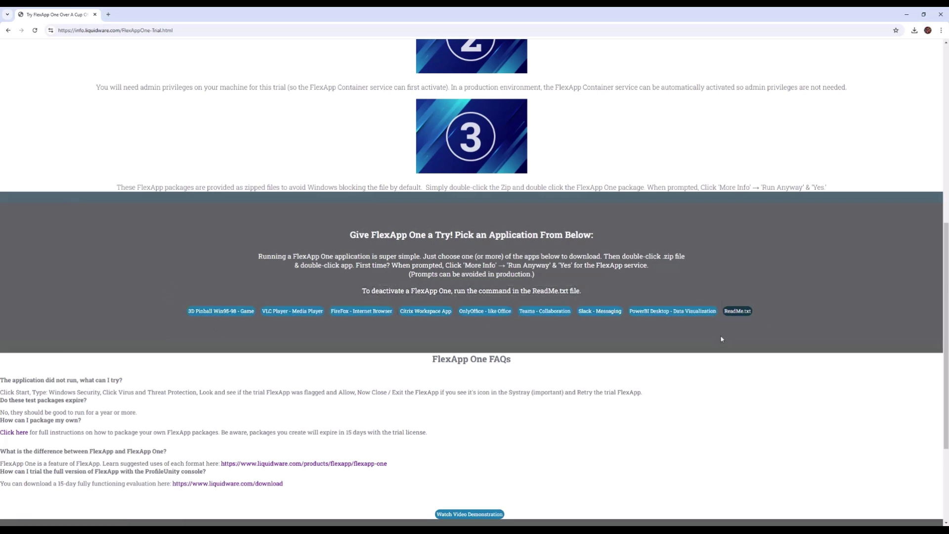
pyautogui.click(320, 315)
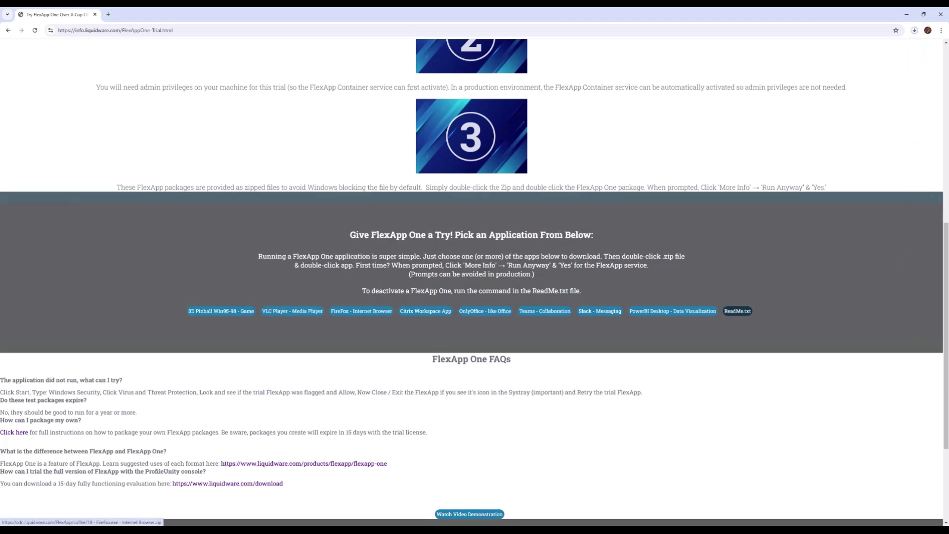
pyautogui.click(915, 30)
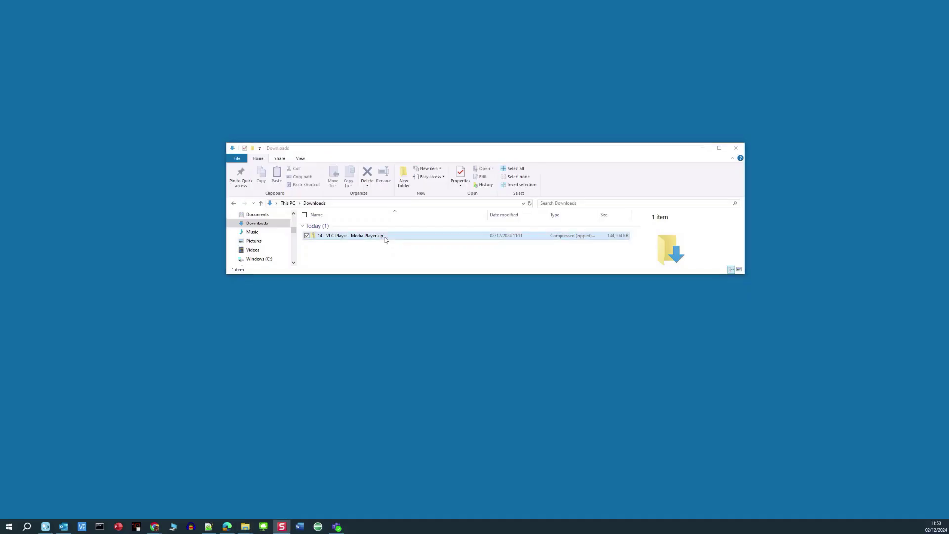
# - In the Downloads folder, start extracting the whole 14 - VLC Player - Media Player.zip archive
pyautogui.click(385, 239)
pyautogui.rightClick(385, 240)
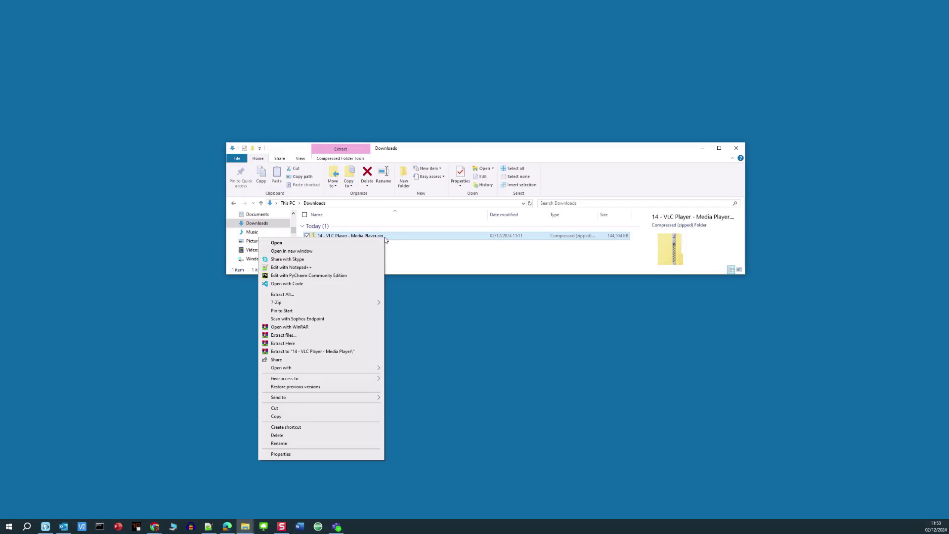
pyautogui.click(329, 295)
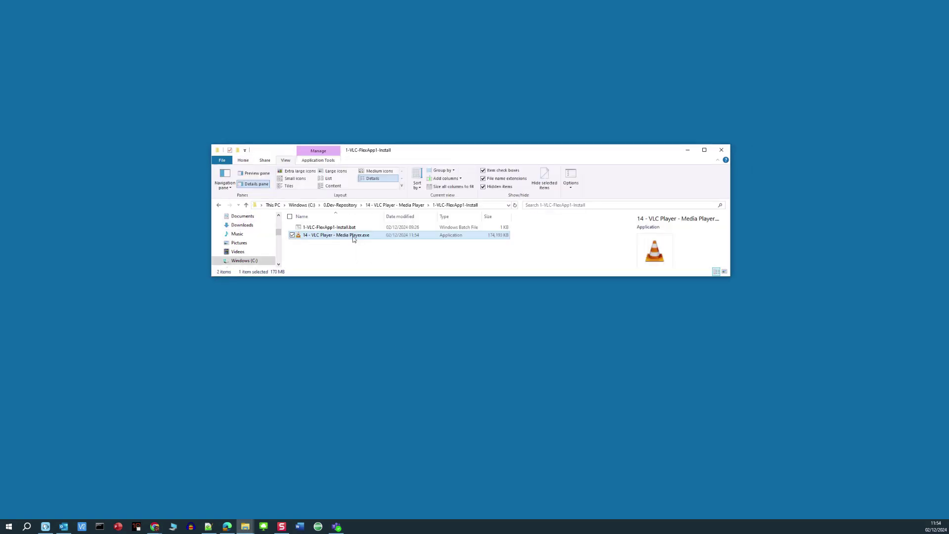
# - Rename the VLC application file in the 1-VLC-FlexApp1-Install folder to 14-VLC-Media-Player.exe, replacing the spaces with hyphens
pyautogui.click(354, 237)
pyautogui.press('Home')
pyautogui.press('Right')
pyautogui.press('Delete')
pyautogui.press('Delete')
pyautogui.press('BackSpace')
pyautogui.press('BackSpace')
pyautogui.press('BackSpace')
pyautogui.press('BackSpace')
pyautogui.press('BackSpace')
pyautogui.press('BackSpace')
pyautogui.press('BackSpace')
pyautogui.press('BackSpace')
pyautogui.press('BackSpace')
pyautogui.press('Delete')
pyautogui.write('-')
pyautogui.click(360, 256)
# - Open 1-VLC-FlexApp1-Install.bat in Notepad++, review its copy, install and sync commands, and close the editor
pyautogui.click(362, 227)
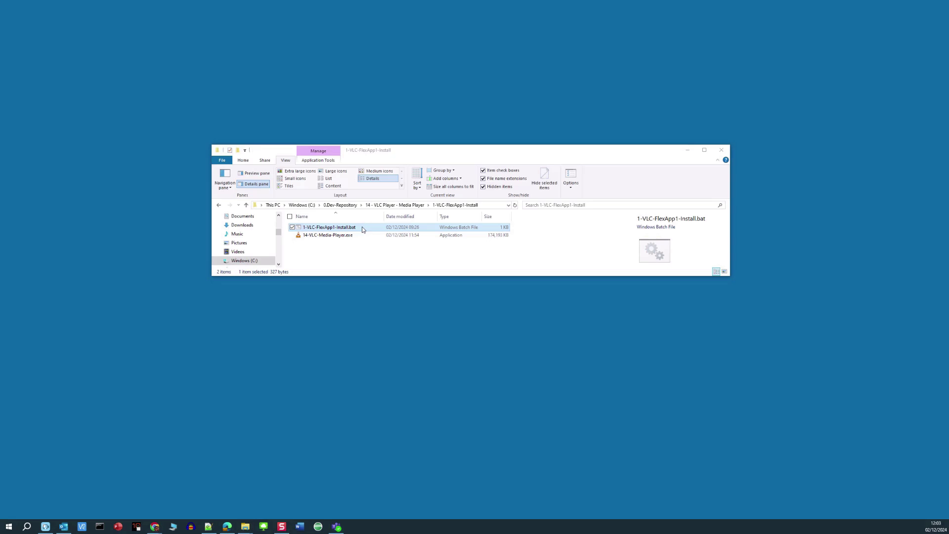
pyautogui.rightClick(361, 229)
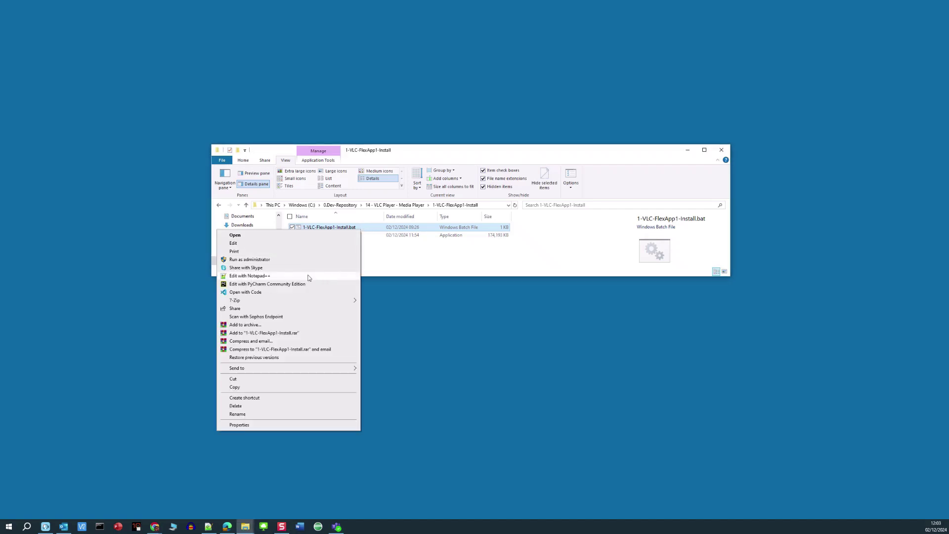
pyautogui.click(308, 276)
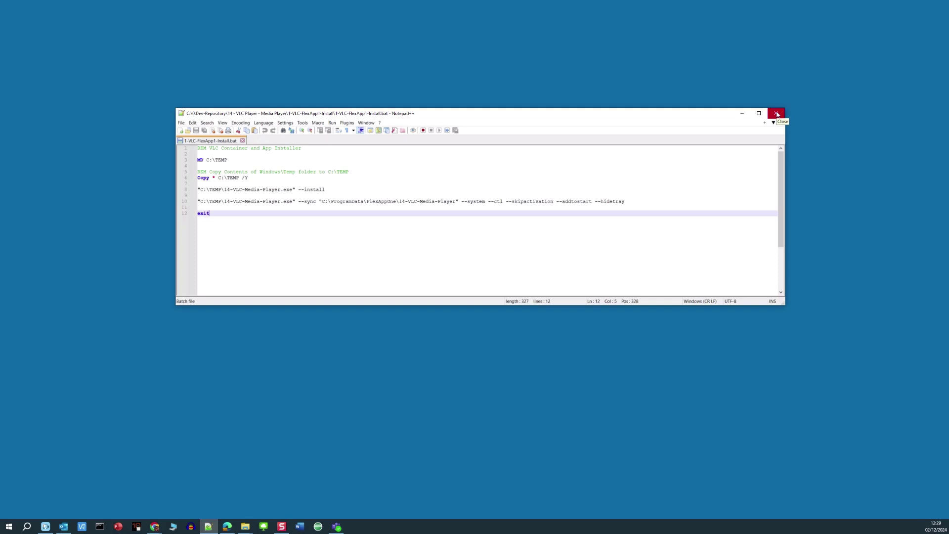
pyautogui.click(777, 114)
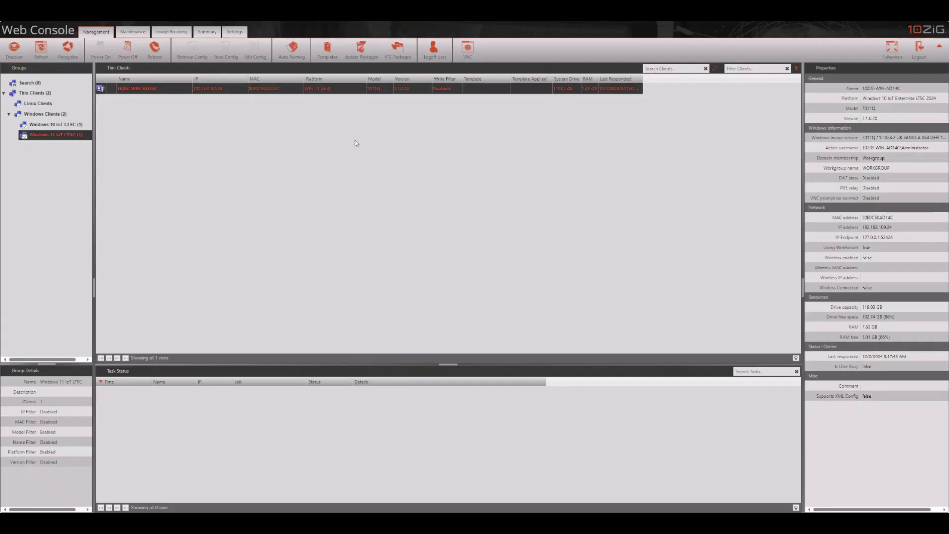
# - In the 10ZiG Web Console, start a new Windows client update package and continue past the wizard's introduction
pyautogui.click(378, 59)
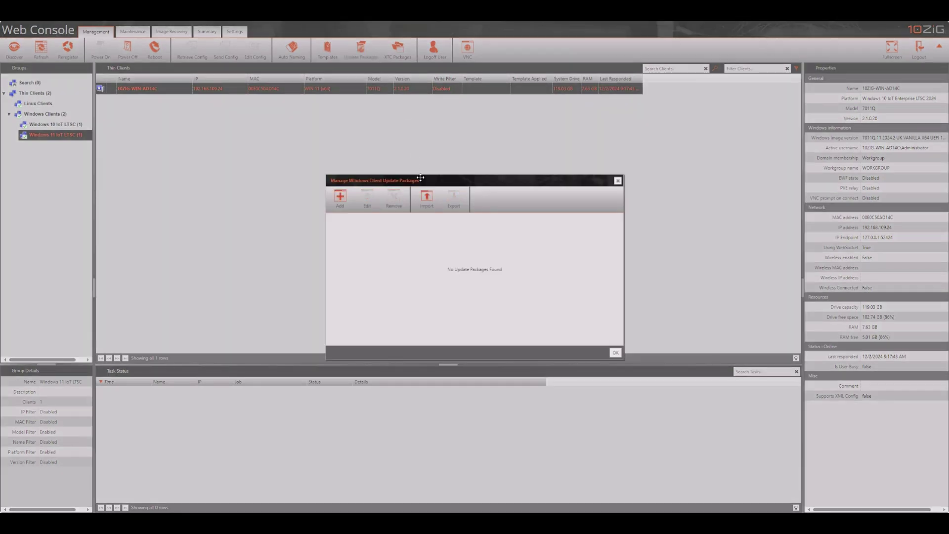
pyautogui.moveTo(420, 177); pyautogui.dragTo(362, 127)
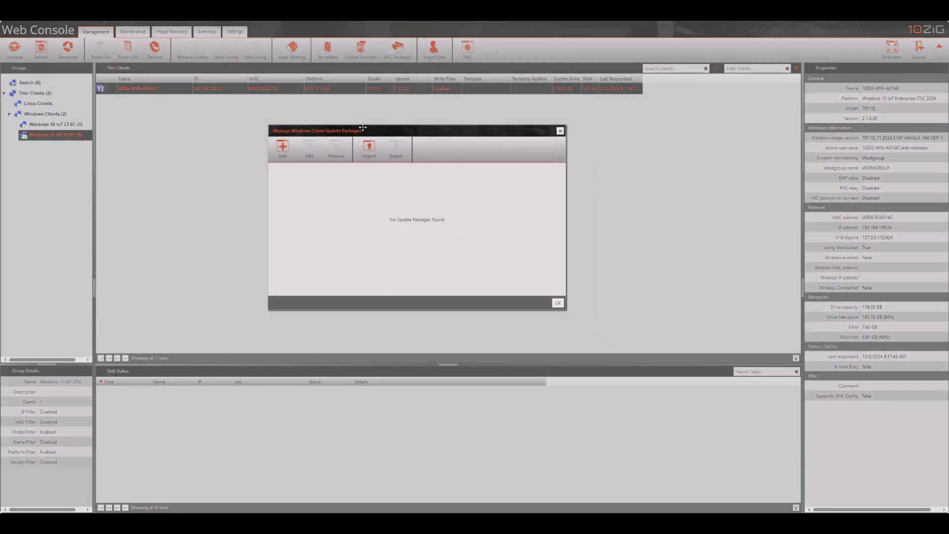
pyautogui.click(290, 158)
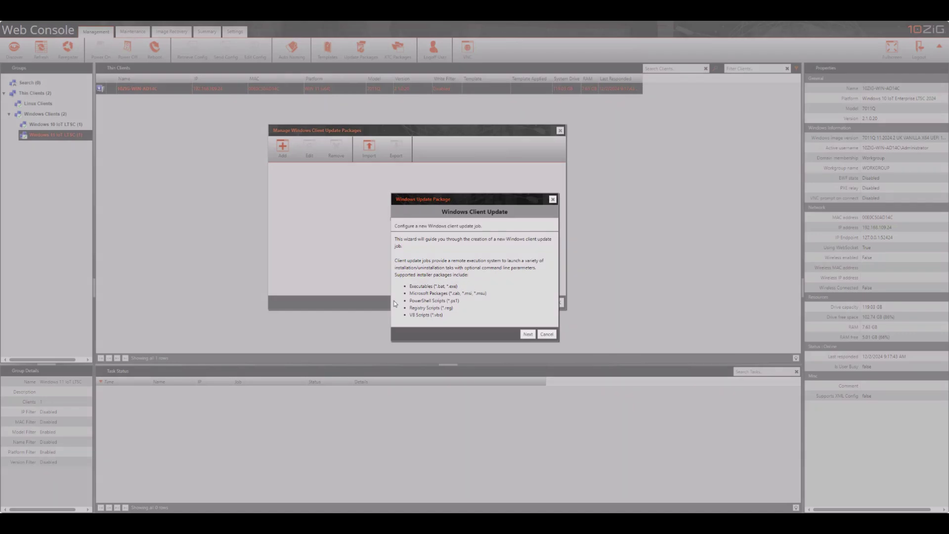
pyautogui.click(533, 338)
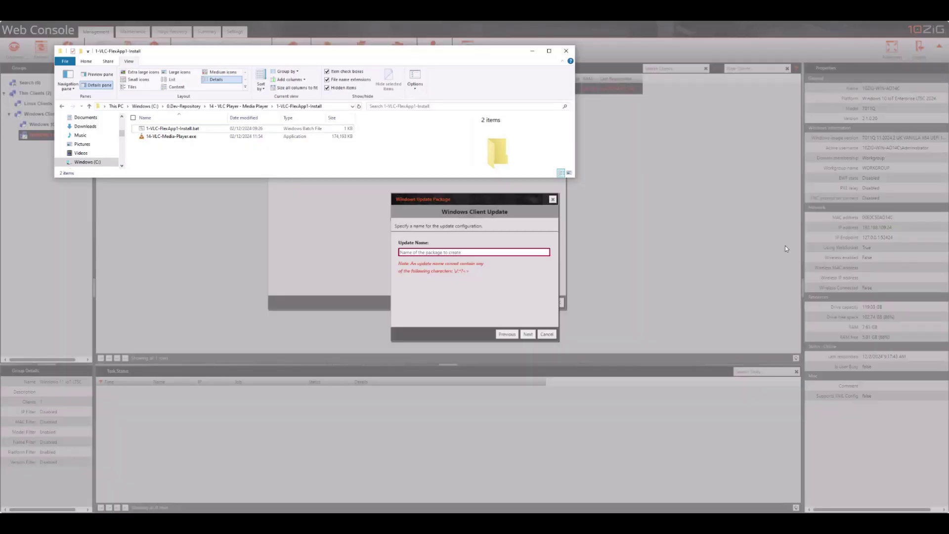
# - Name the update 1-VLC-FlexApp1-Install by copying the batch file's name, and continue to the installer file settings
pyautogui.click(181, 129)
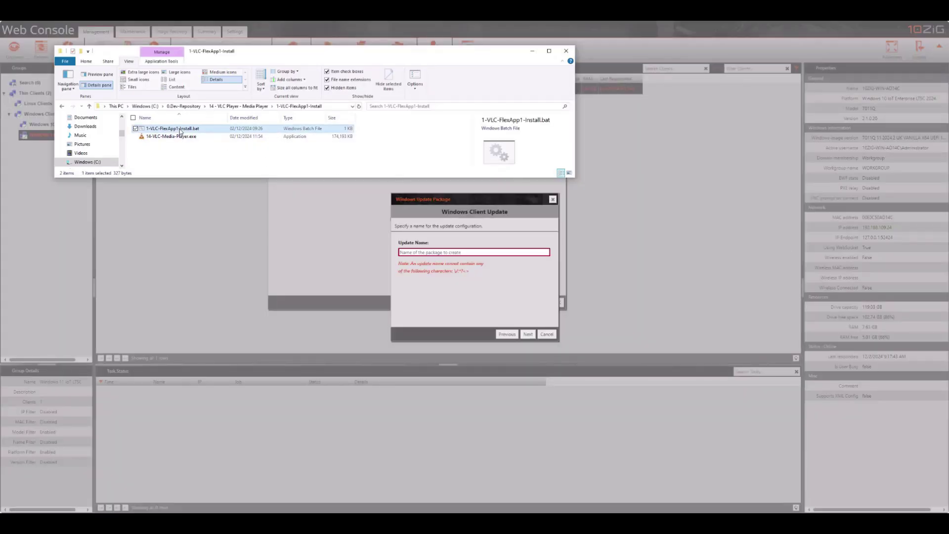
pyautogui.click(181, 129)
pyautogui.hotkey('ctrl', 'c')
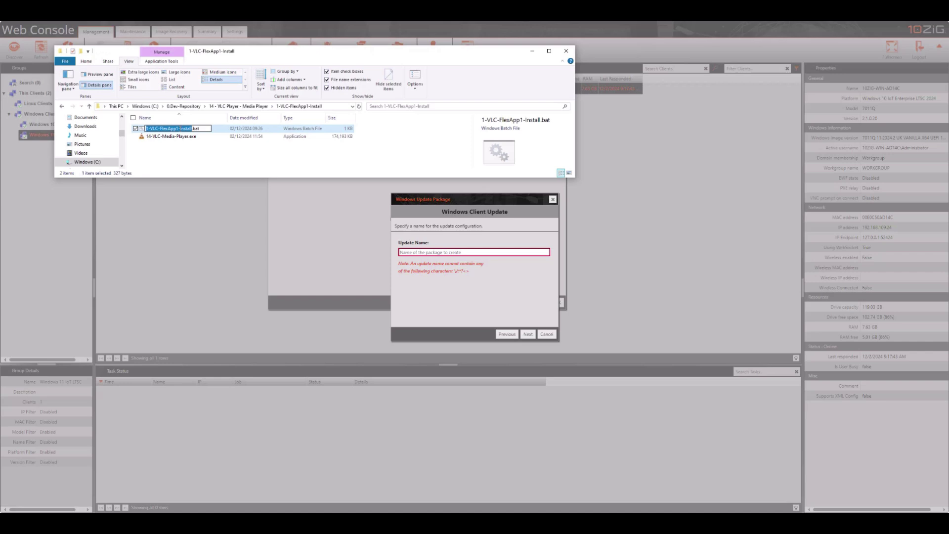
pyautogui.click(209, 248)
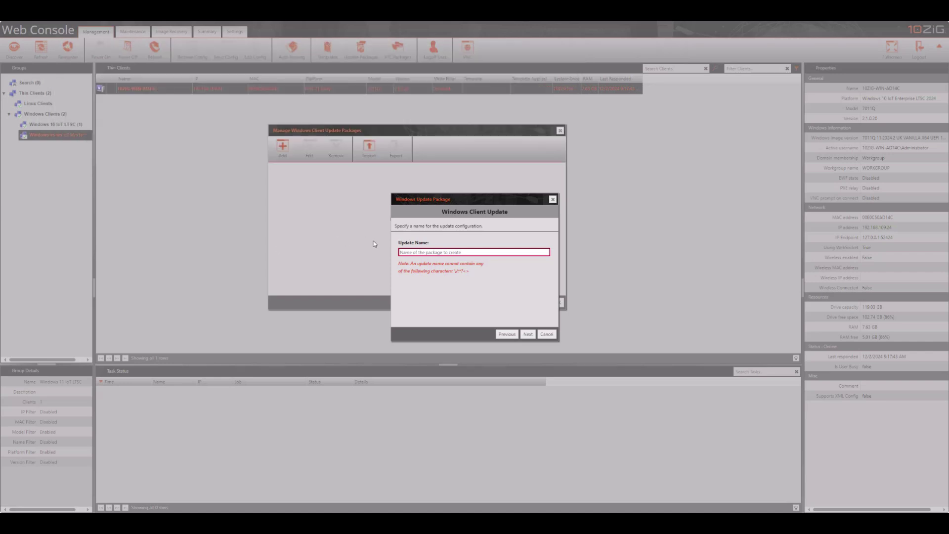
pyautogui.hotkey('ctrl', 'v')
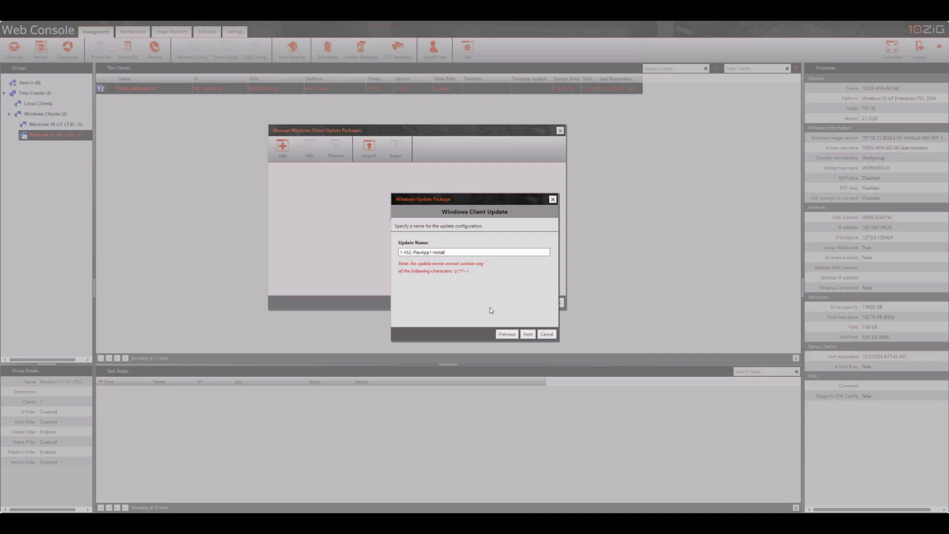
pyautogui.click(528, 335)
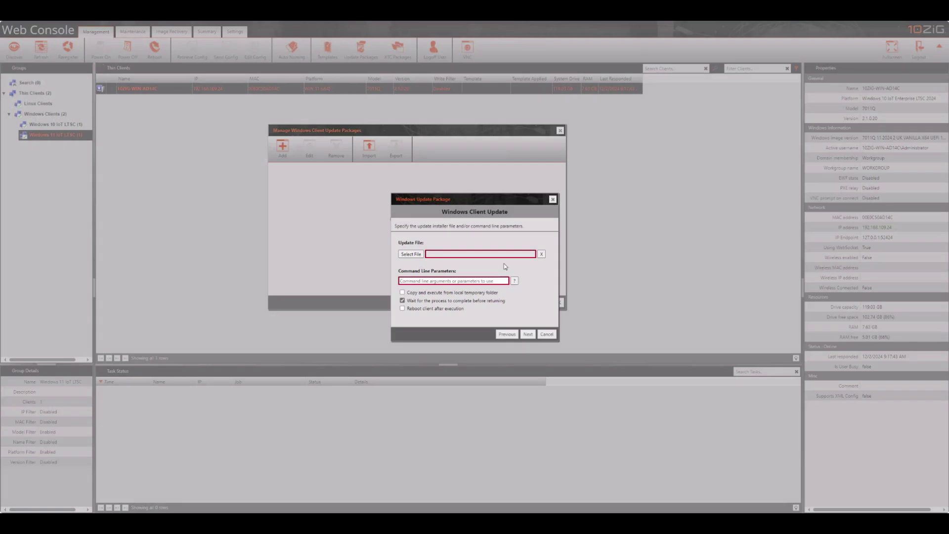
# - Upload 1-VLC-FlexApp1-Install.bat from the local 1-VLC-FlexApp1-Install folder to the image store for the update file
pyautogui.click(410, 254)
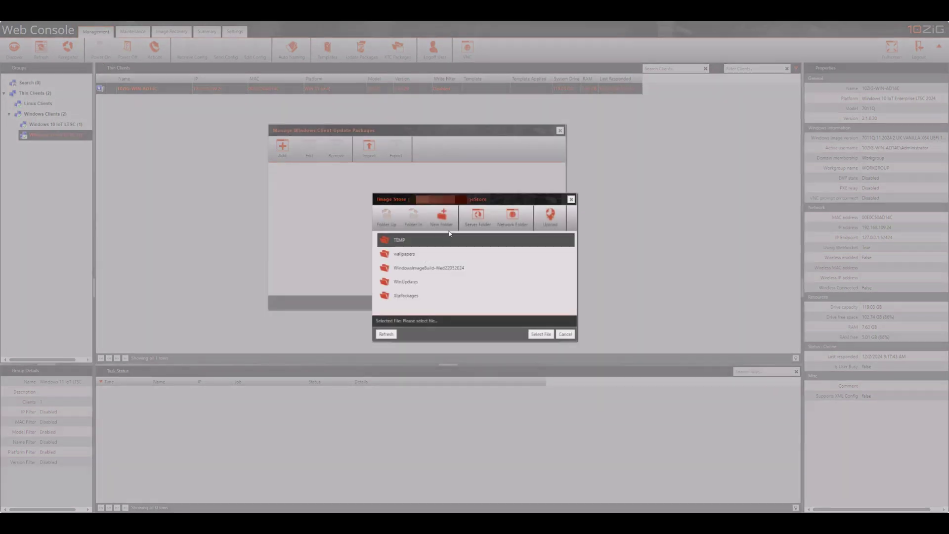
pyautogui.click(550, 218)
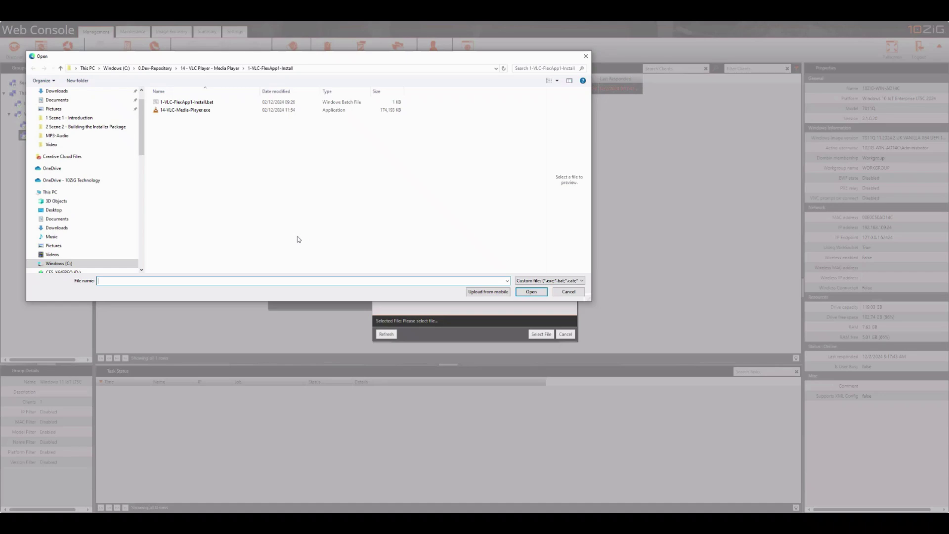
pyautogui.click(316, 68)
pyautogui.click(317, 68)
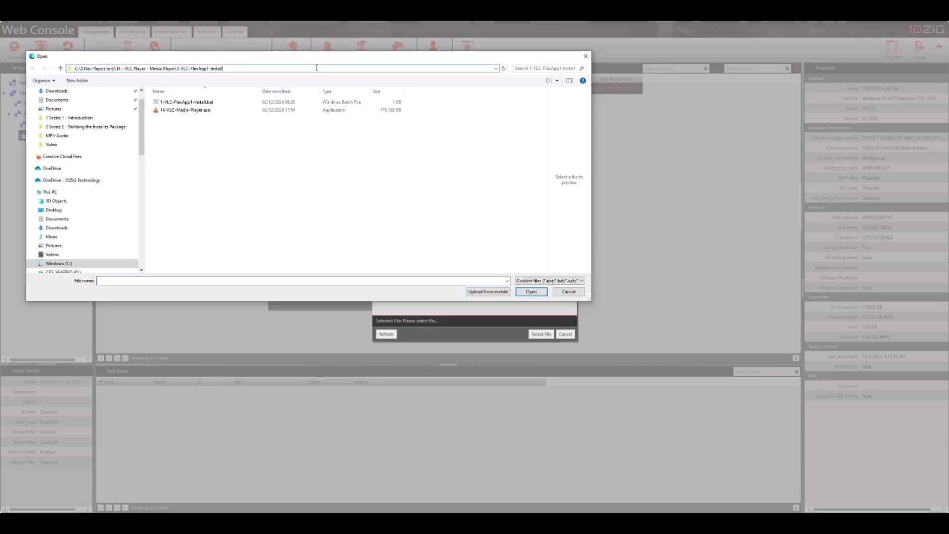
pyautogui.click(222, 104)
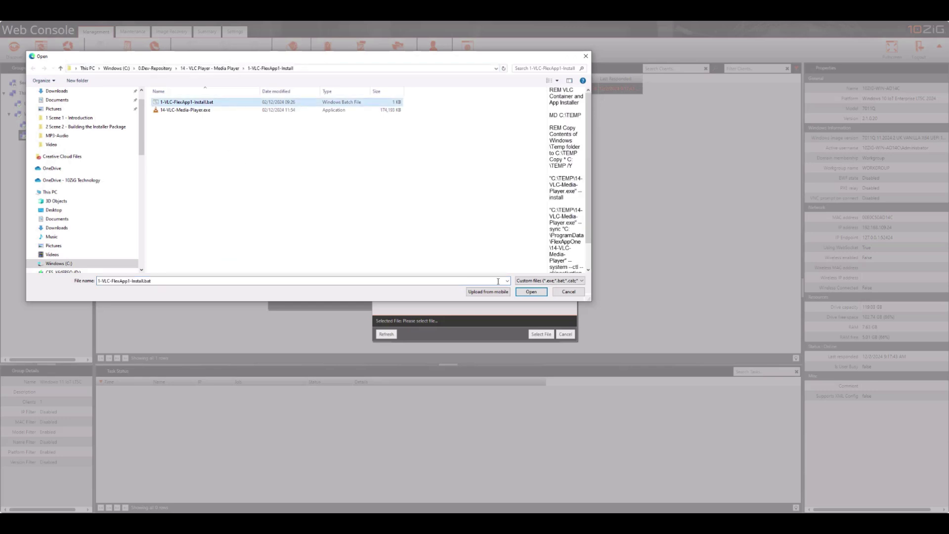
pyautogui.click(546, 295)
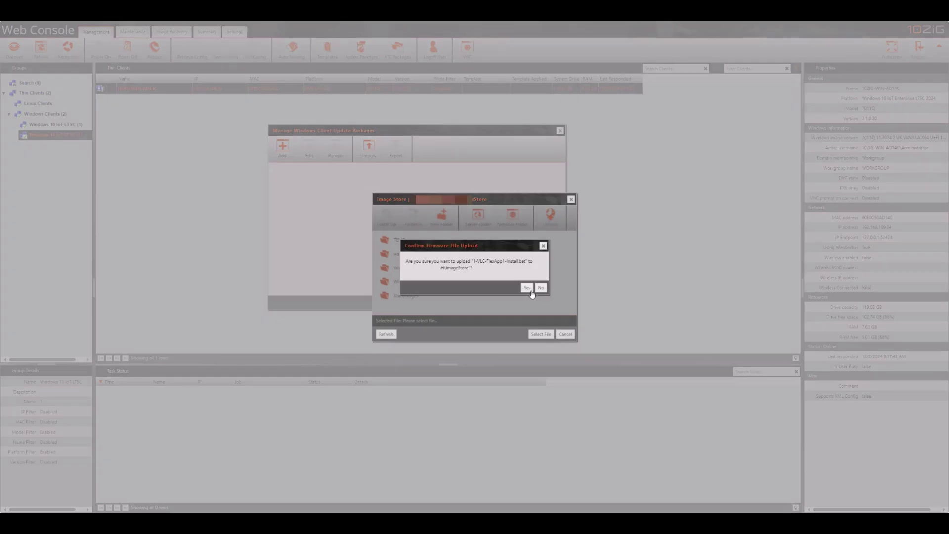
pyautogui.click(527, 288)
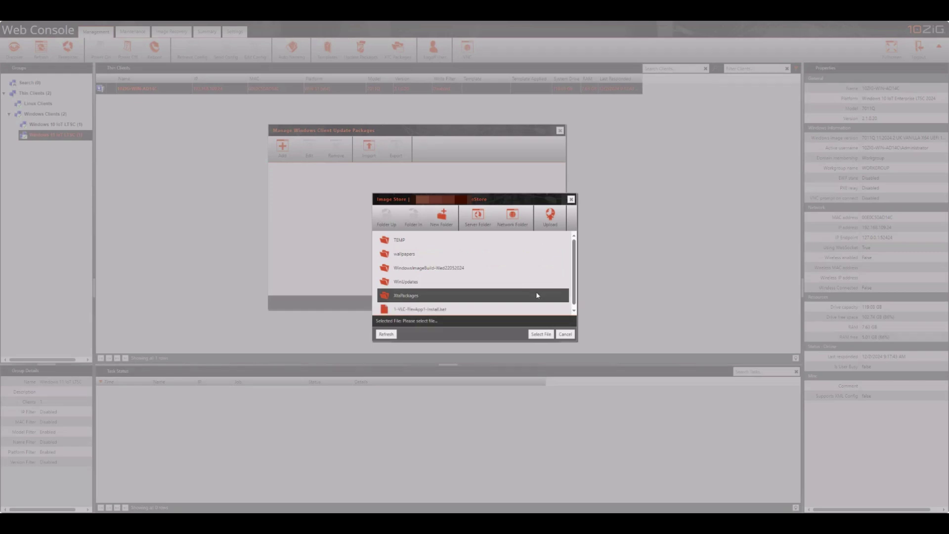
# - Choose 1-VLC-FlexApp1-Install.bat from the image store as the package's update file
pyautogui.click(574, 310)
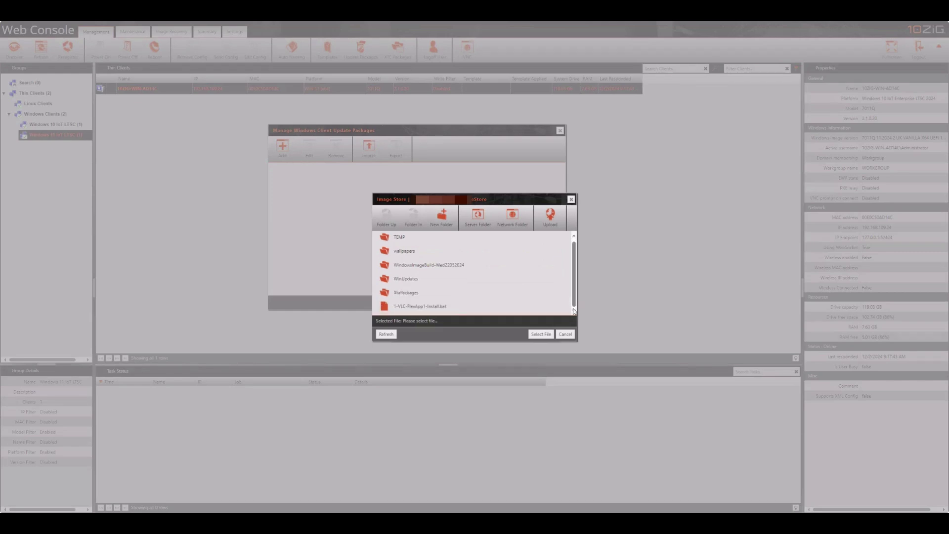
pyautogui.click(463, 307)
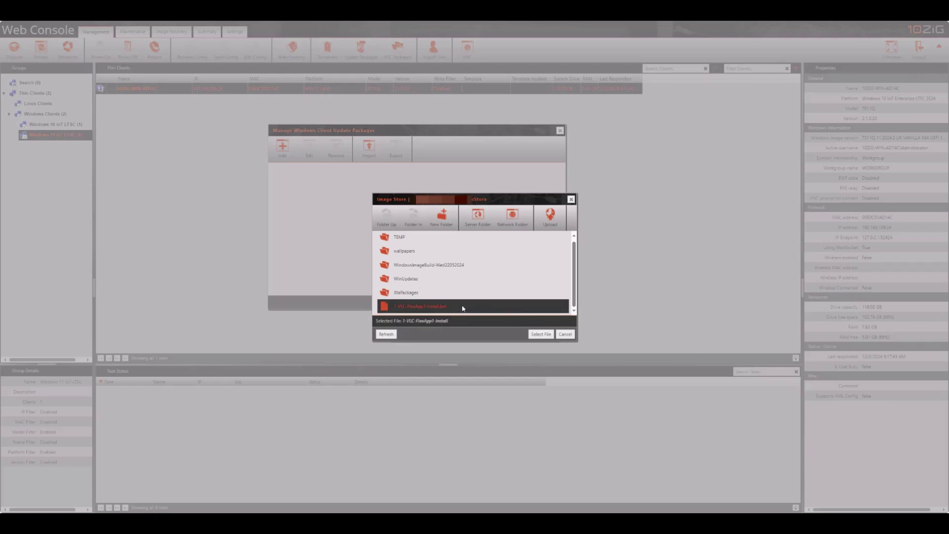
pyautogui.click(542, 335)
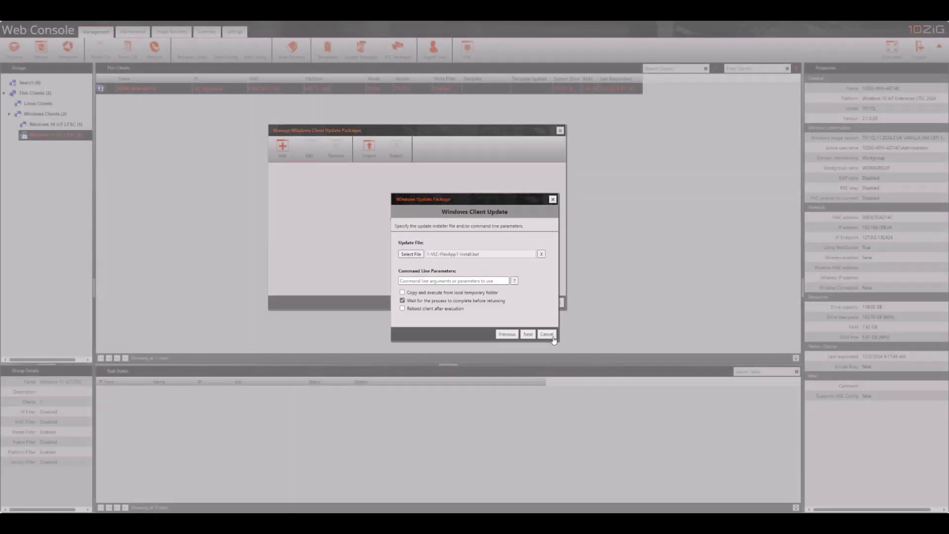
# - Set the command line parameters to <update_file>, enable copying and executing from the local temporary folder, and continue to the execution context
pyautogui.click(411, 281)
pyautogui.write('<update_file>')
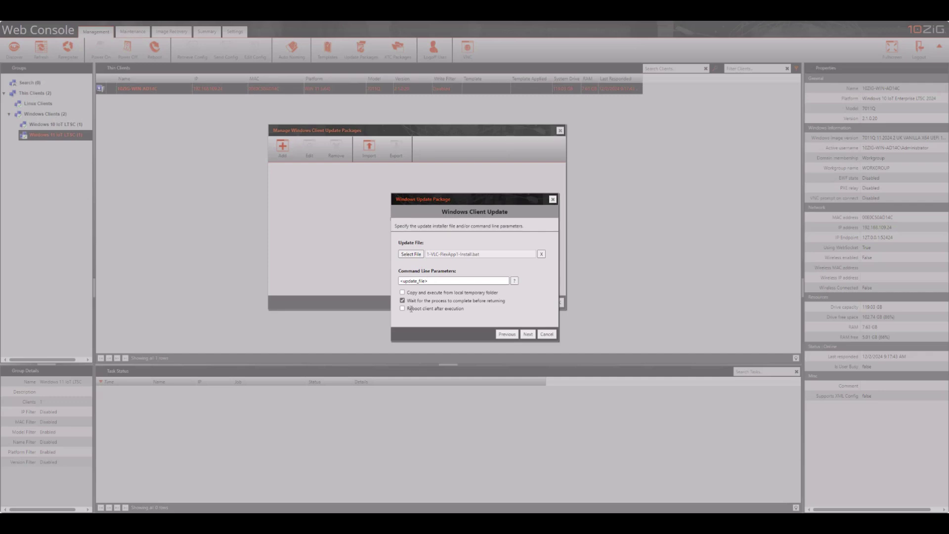
pyautogui.click(402, 293)
pyautogui.click(534, 338)
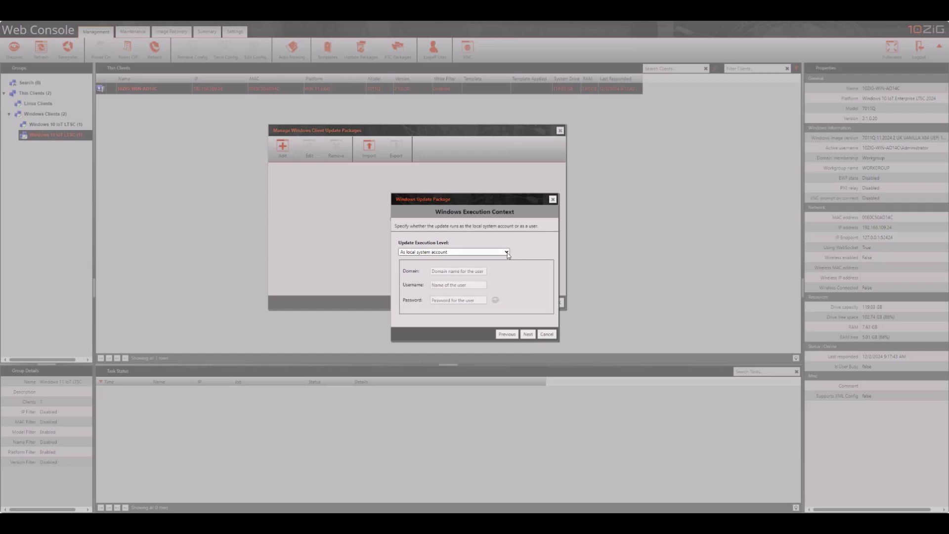
# - Keep the update execution level as local system account and continue past the write protection page with all its options unticked
pyautogui.click(507, 253)
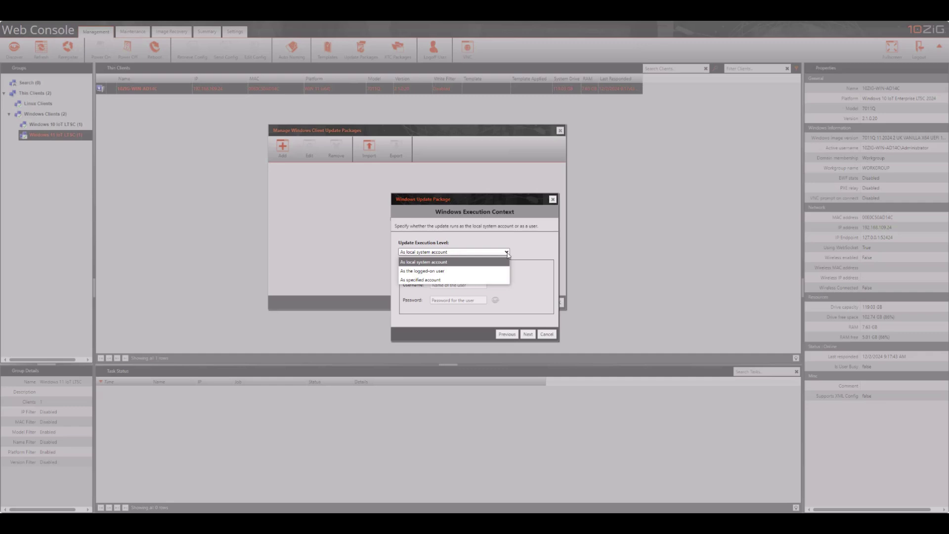
pyautogui.click(508, 255)
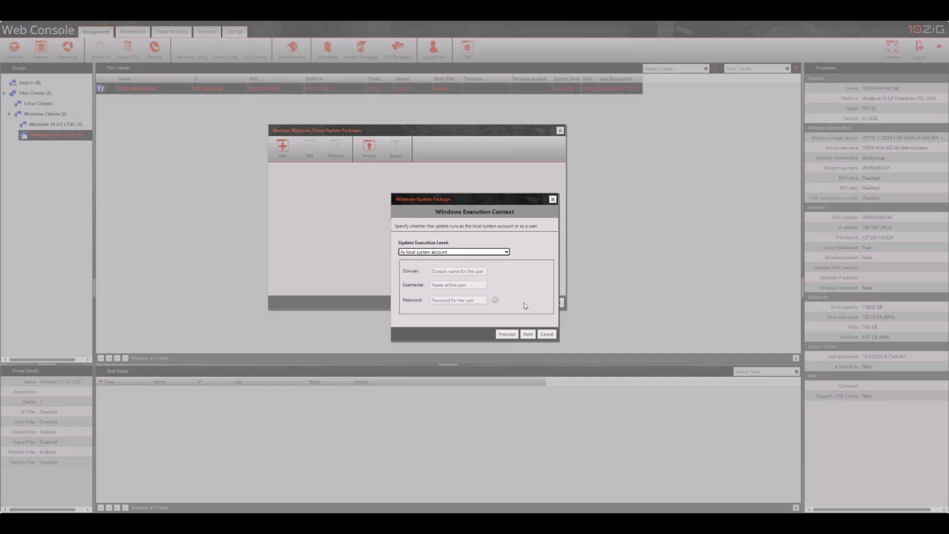
pyautogui.click(528, 334)
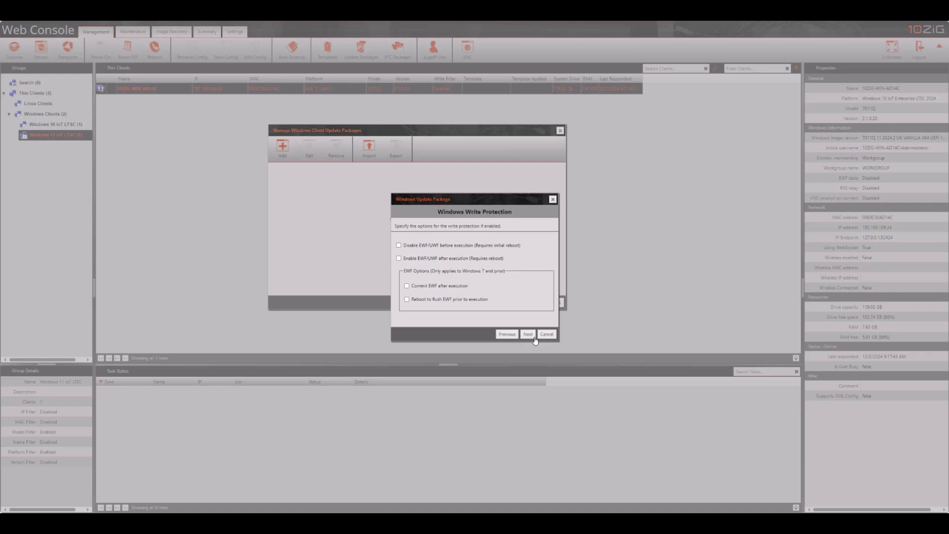
pyautogui.click(533, 336)
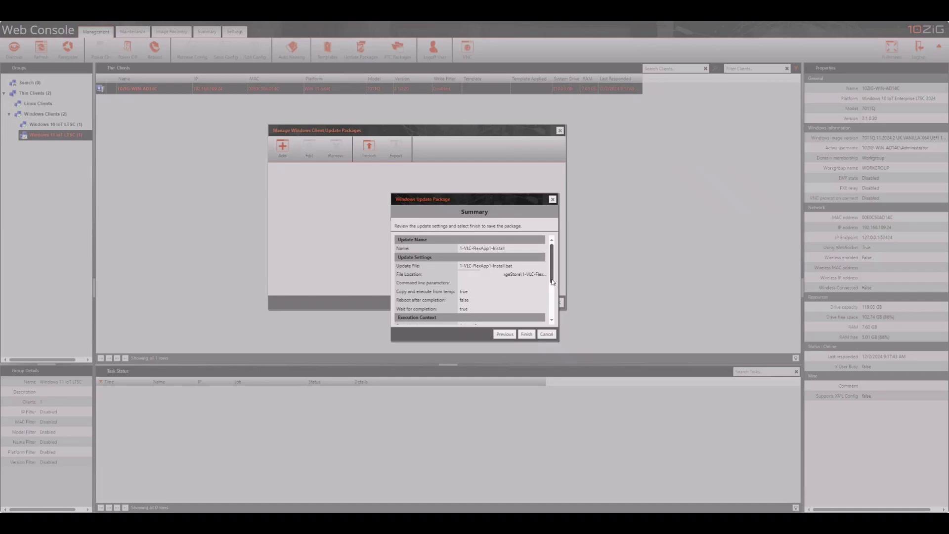
# - Review the update package summary, finish the wizard to save the package, and close the update package manager
pyautogui.moveTo(552, 282); pyautogui.dragTo(553, 315)
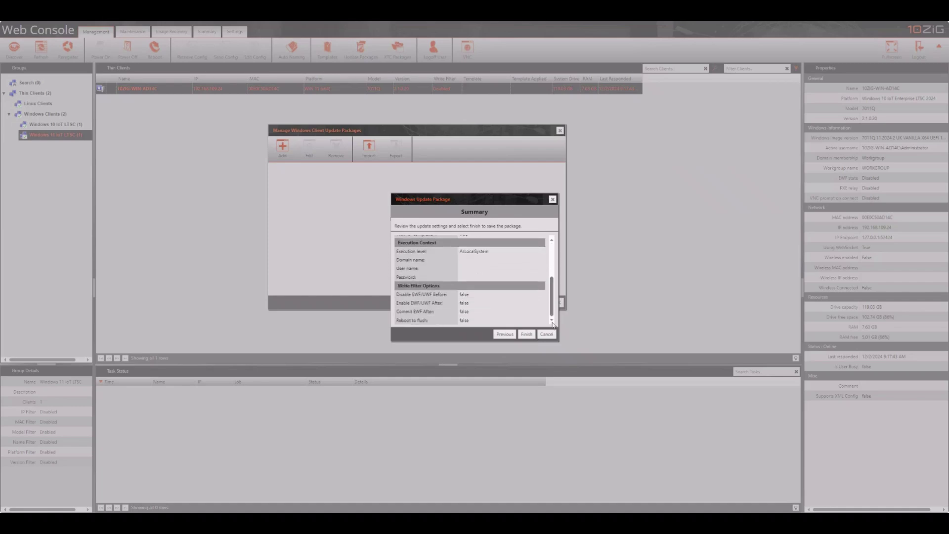
pyautogui.moveTo(553, 315); pyautogui.dragTo(556, 277)
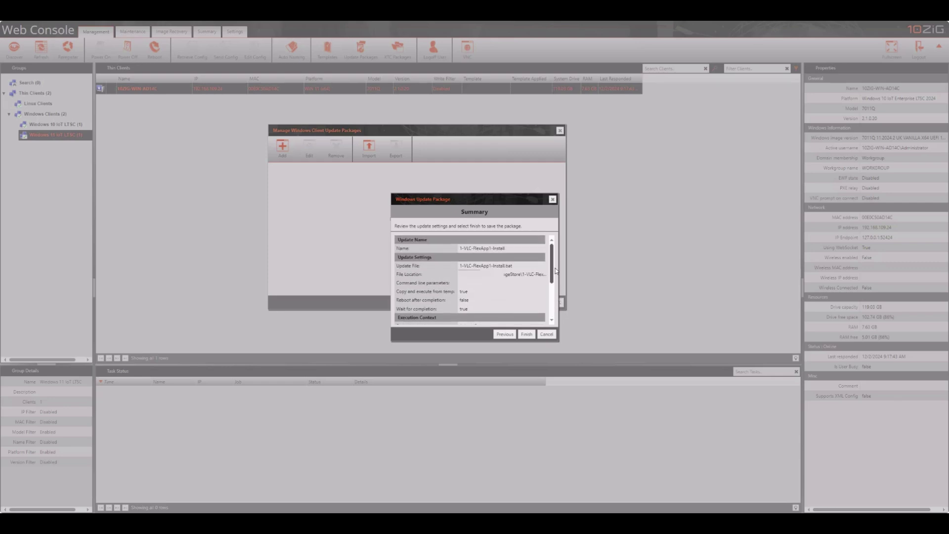
pyautogui.click(526, 335)
pyautogui.click(346, 173)
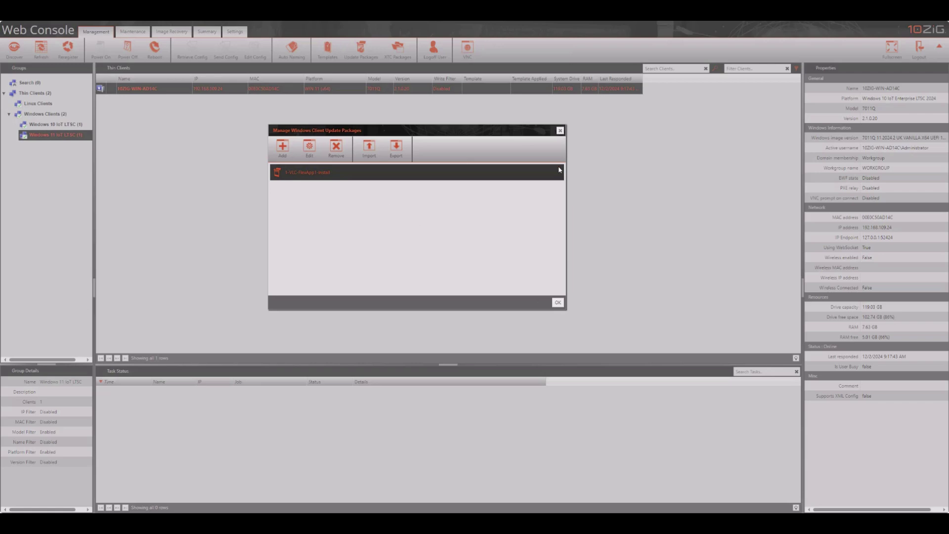
pyautogui.click(560, 131)
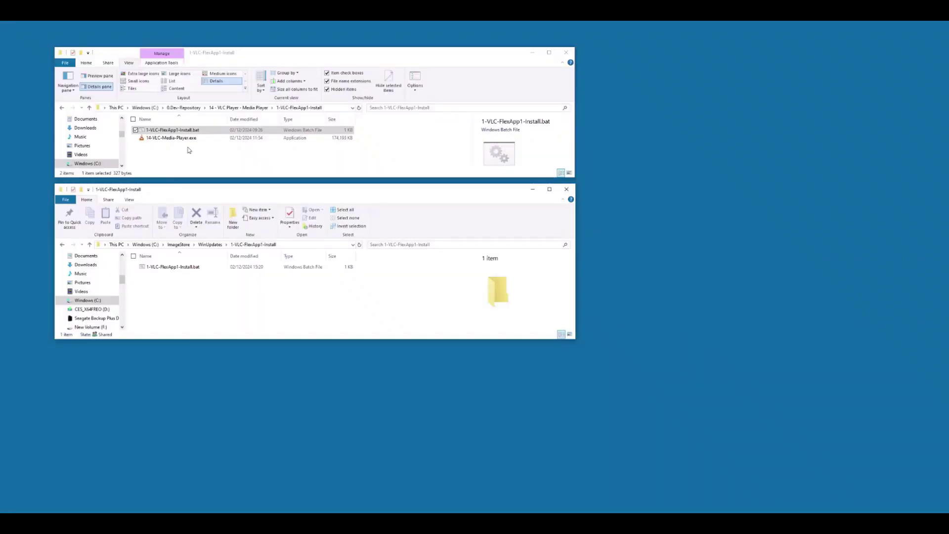
# - In File Explorer, copy 14-VLC-Media-Player.exe from the repository folder into ImageStore\WinUpdates\1-VLC-FlexApp1-Install
pyautogui.click(200, 140)
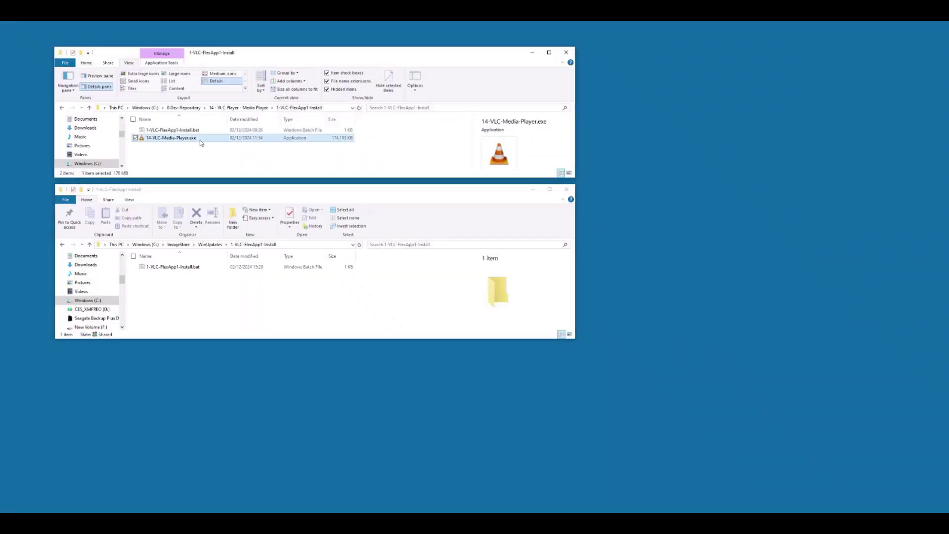
pyautogui.rightClick(202, 142)
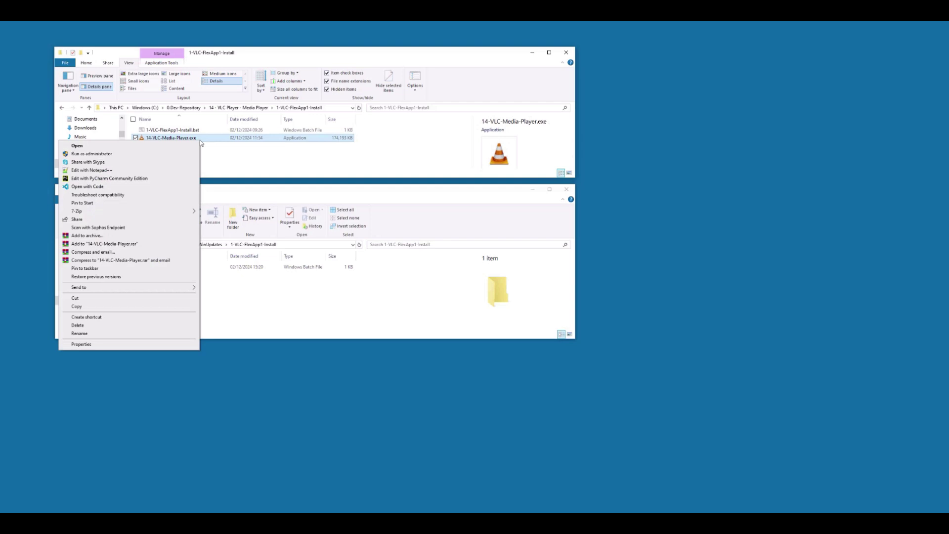
pyautogui.click(91, 307)
pyautogui.click(180, 295)
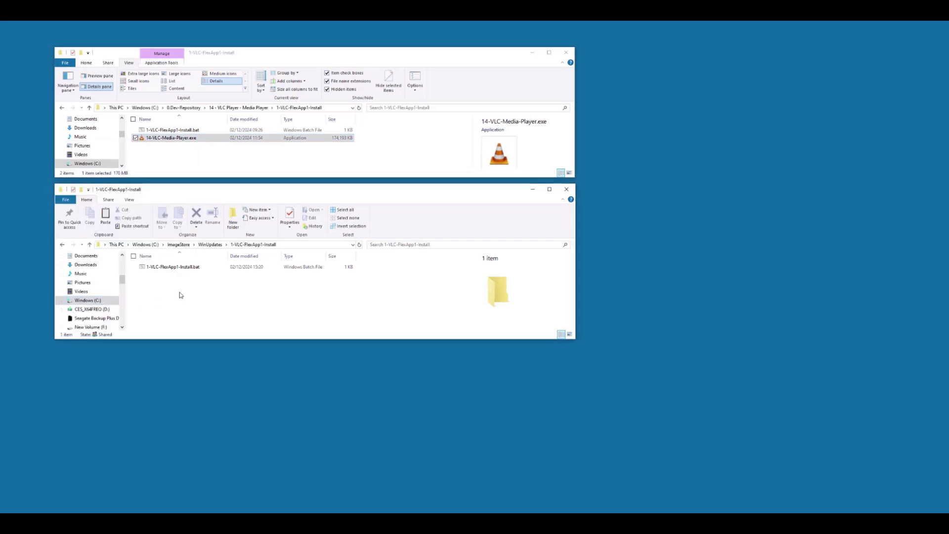
pyautogui.rightClick(179, 295)
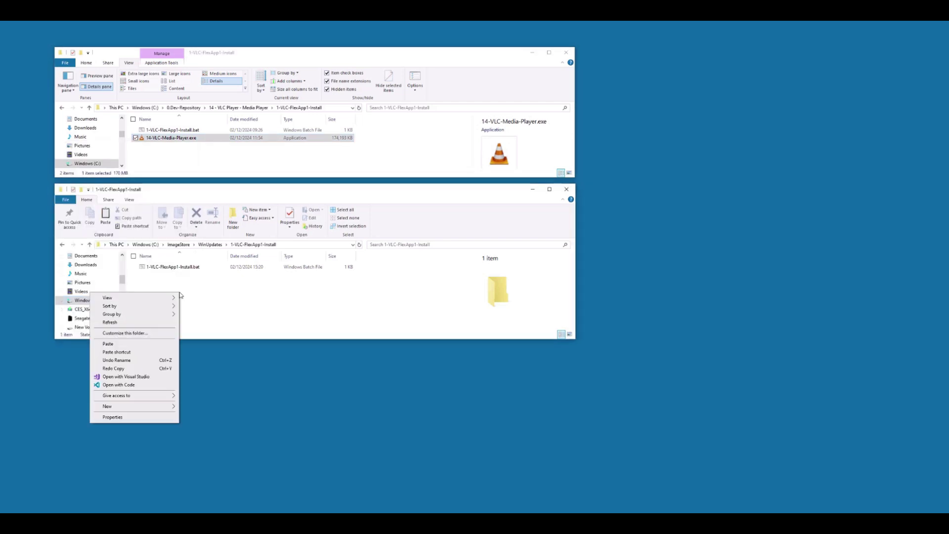
pyautogui.click(153, 344)
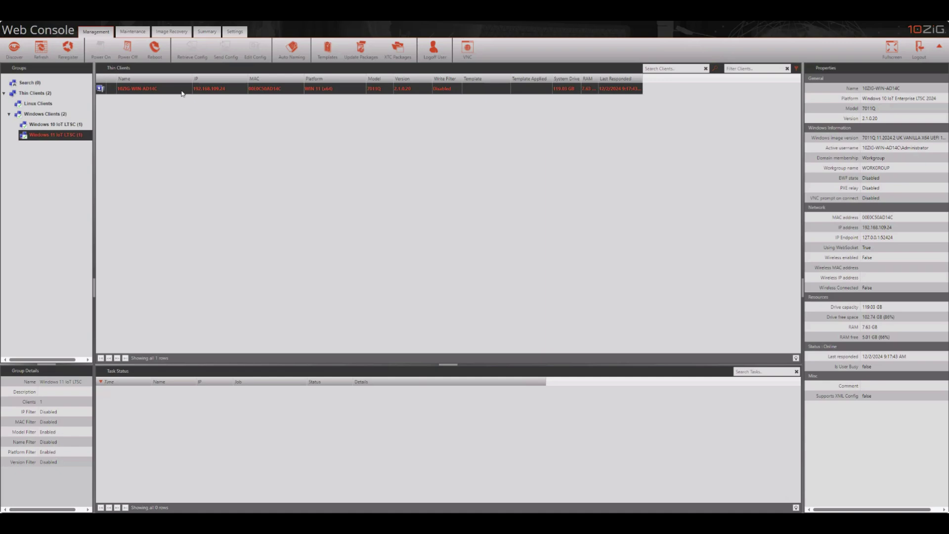
# - In the Web Console, execute the 1-VLC-FlexApp1-Install update on the client 10ZIG-WIN-AD14C and check the resulting task entry
pyautogui.rightClick(182, 93)
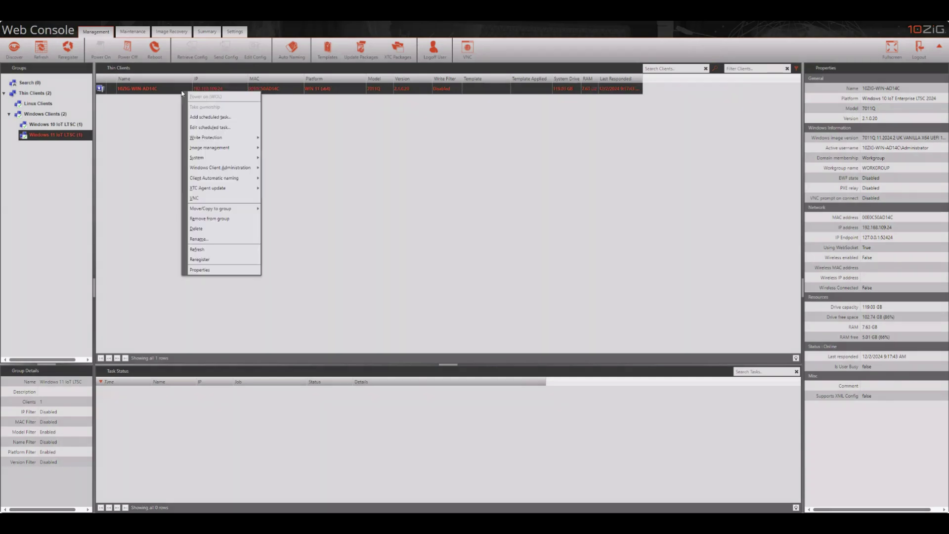
pyautogui.moveTo(256, 169)
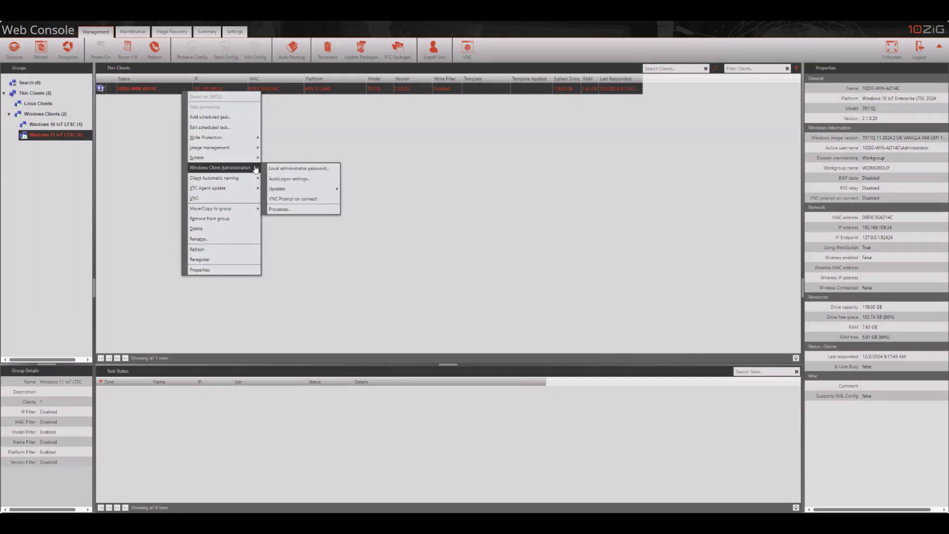
pyautogui.moveTo(334, 189)
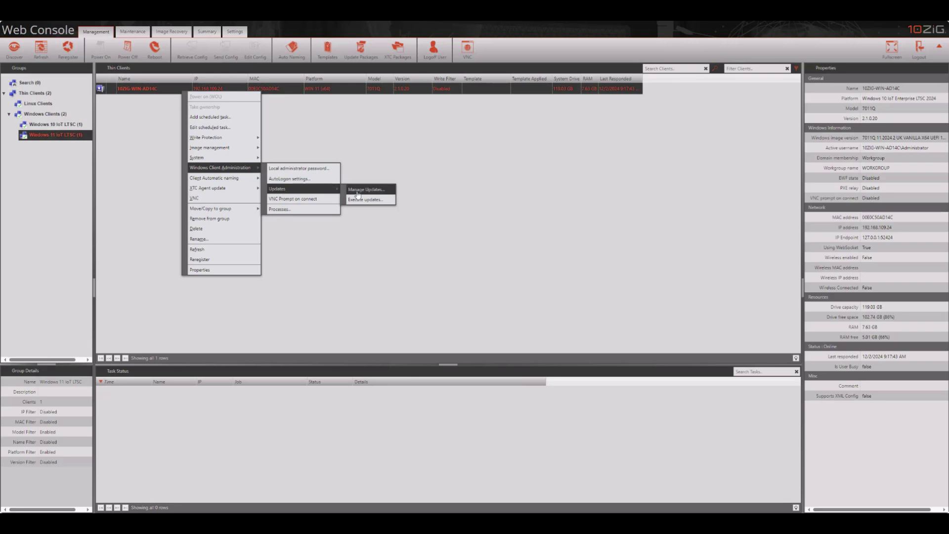
pyautogui.click(389, 203)
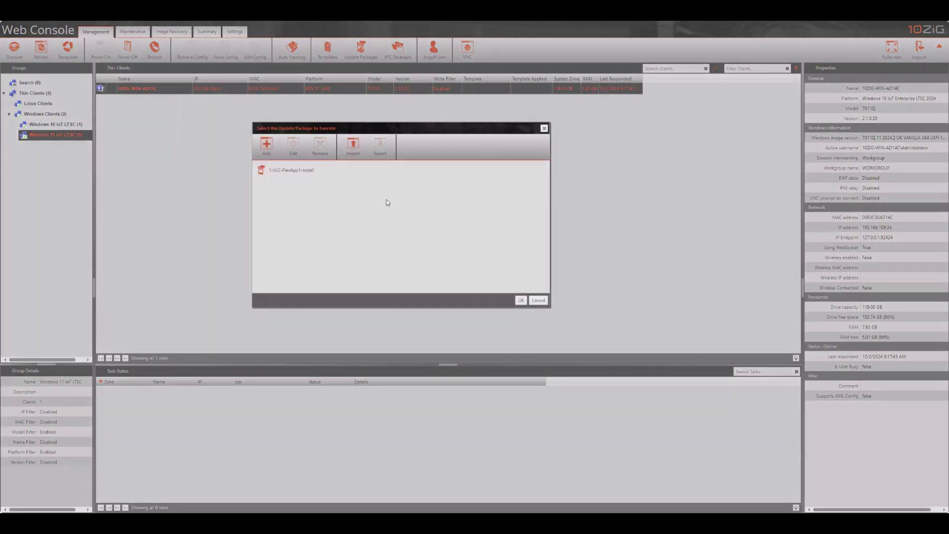
pyautogui.click(324, 173)
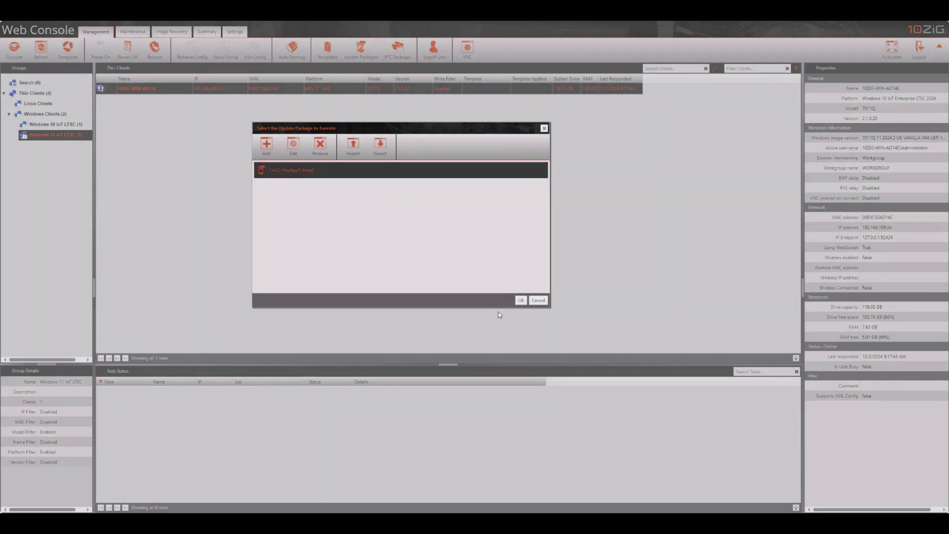
pyautogui.click(521, 301)
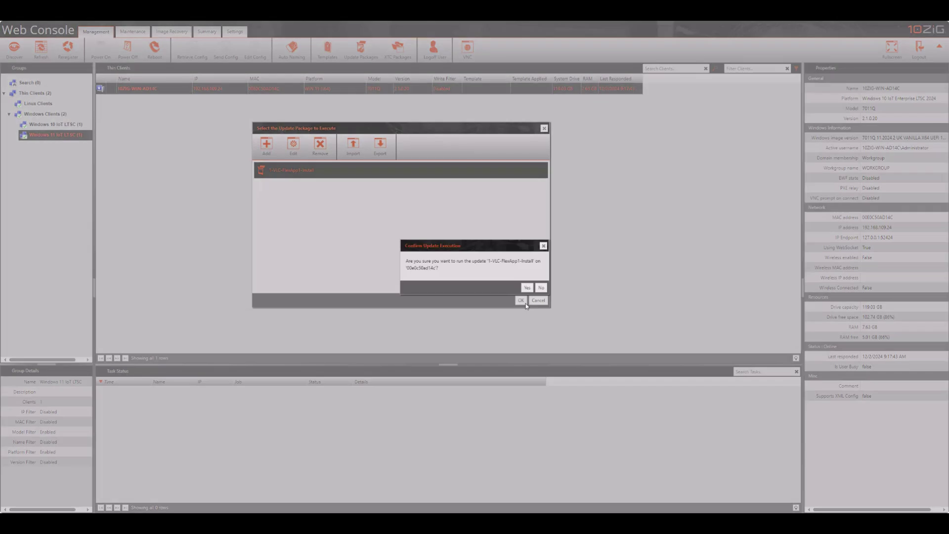
pyautogui.moveTo(502, 246); pyautogui.dragTo(426, 220)
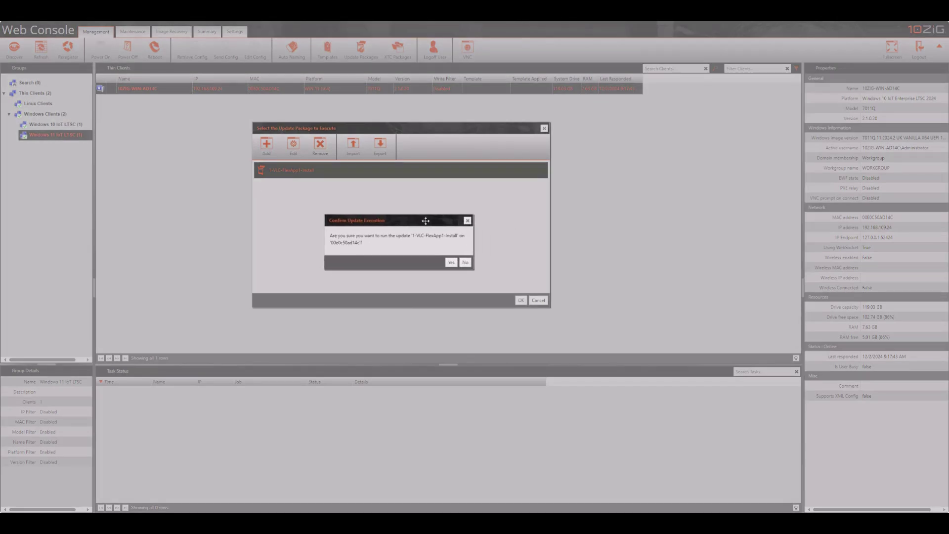
pyautogui.click(451, 262)
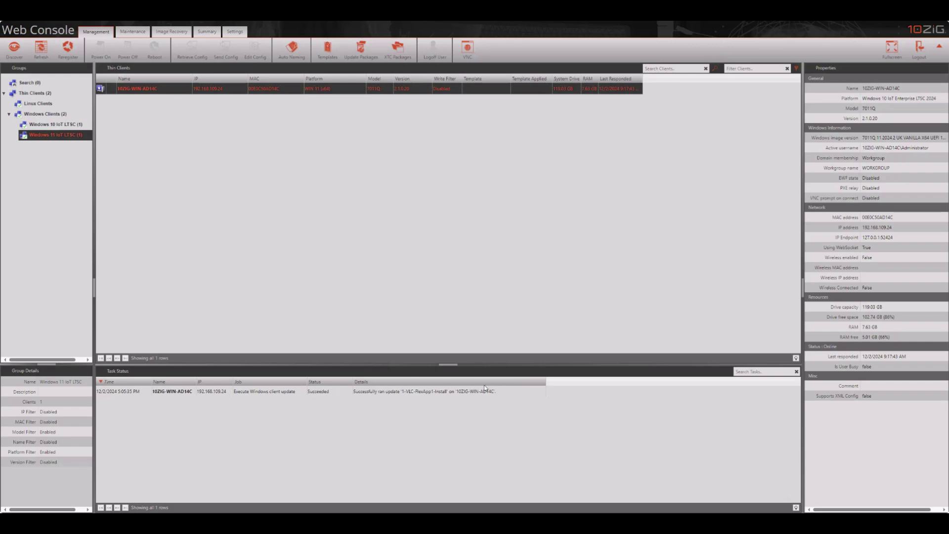
pyautogui.click(506, 393)
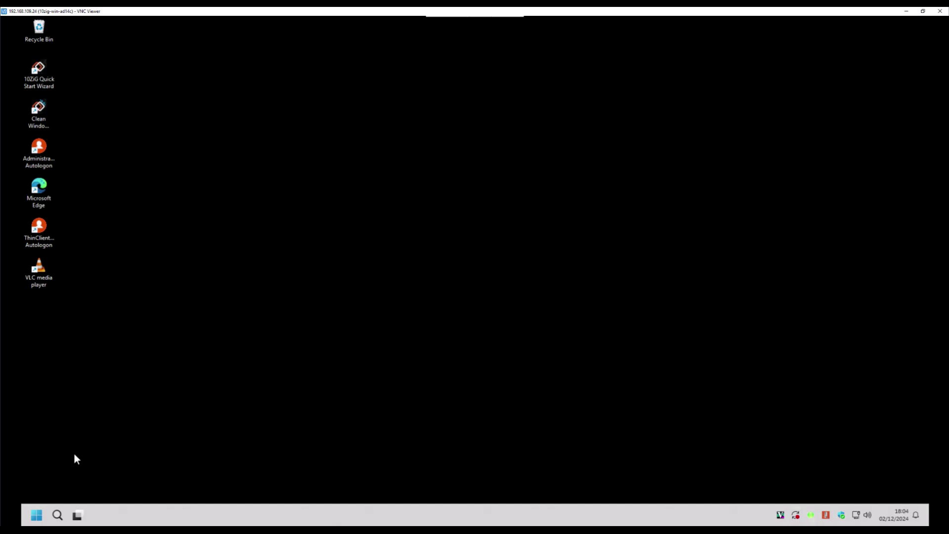
# - In the thin client's VNC Viewer session, open Services from Windows Tools and examine the Liquidware Labs Container Service
pyautogui.click(36, 515)
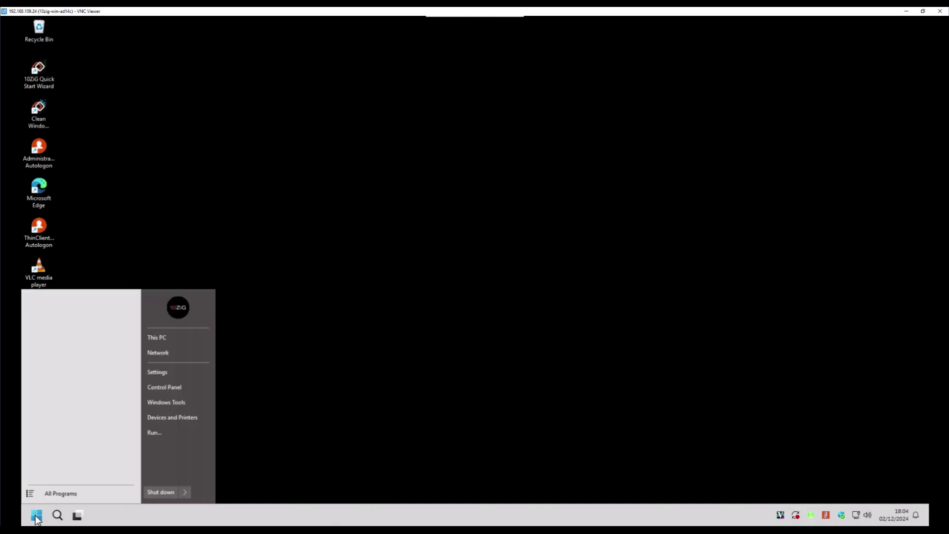
pyautogui.click(83, 494)
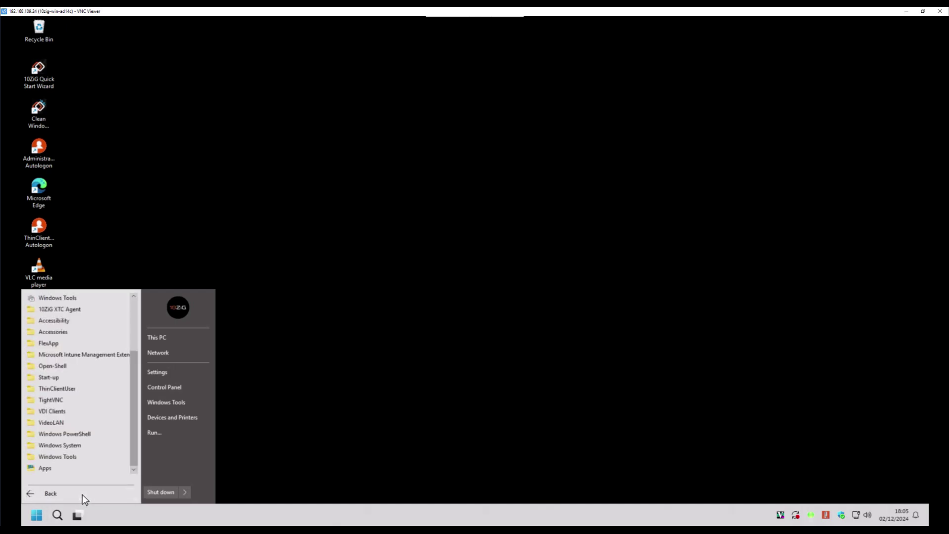
pyautogui.click(91, 460)
pyautogui.click(81, 466)
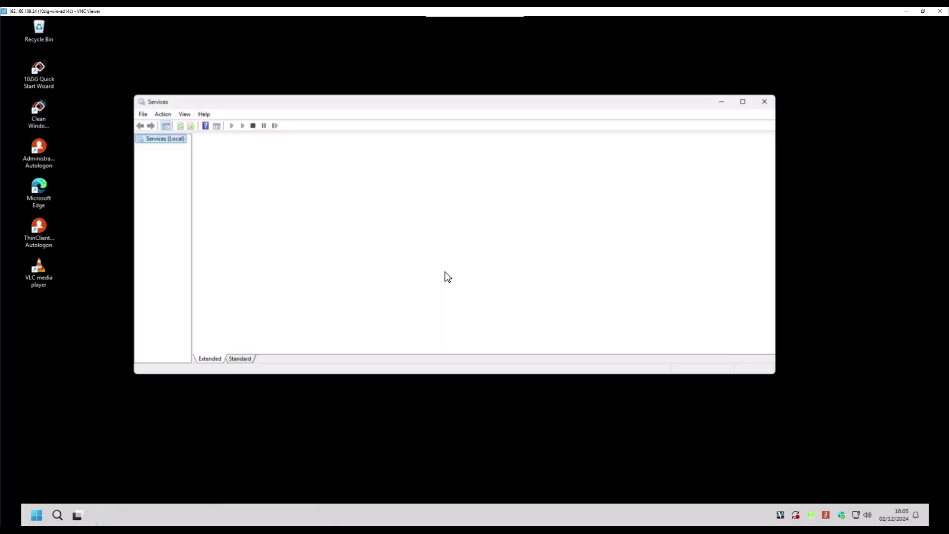
pyautogui.scroll(-20, 401, 171)
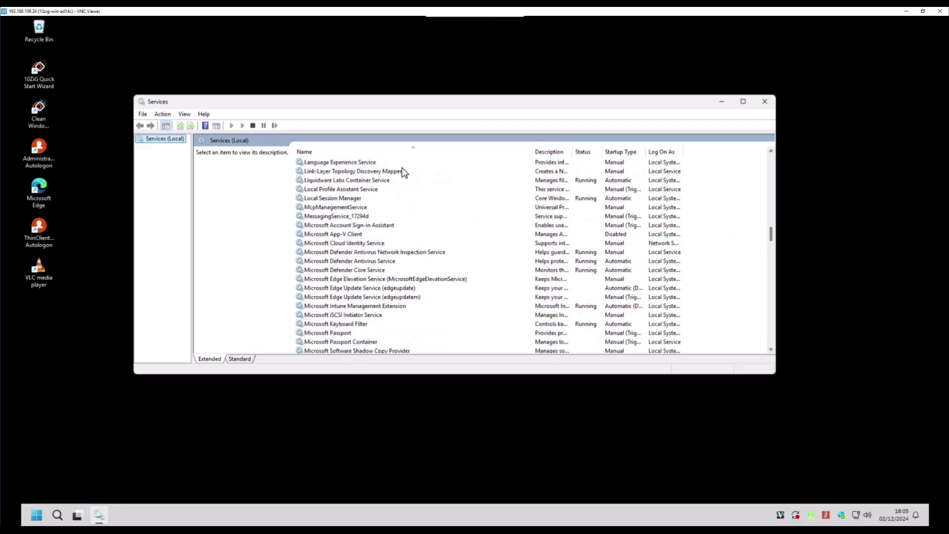
pyautogui.click(397, 180)
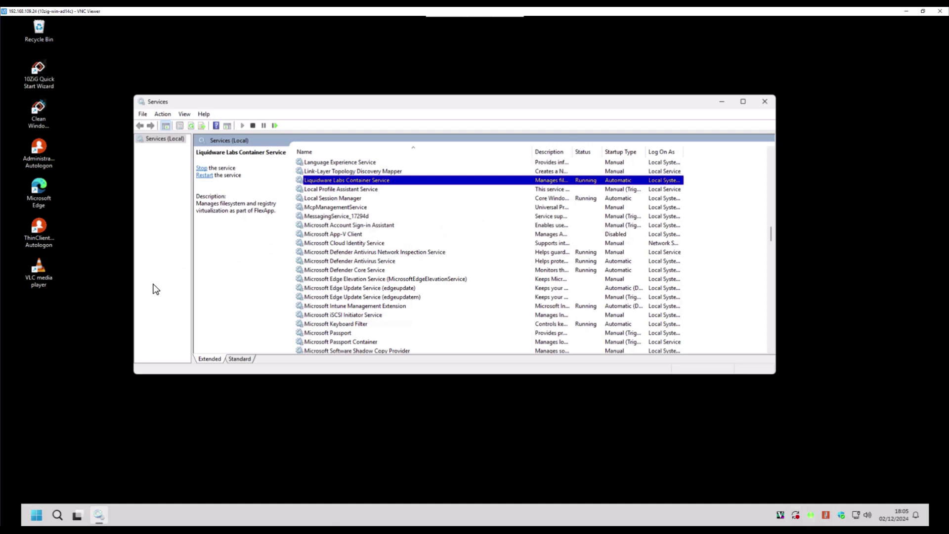
# - Check the VLC media player desktop shortcut and the program entries in the FlexApp and VideoLAN folders of the thin client's program list
pyautogui.click(46, 281)
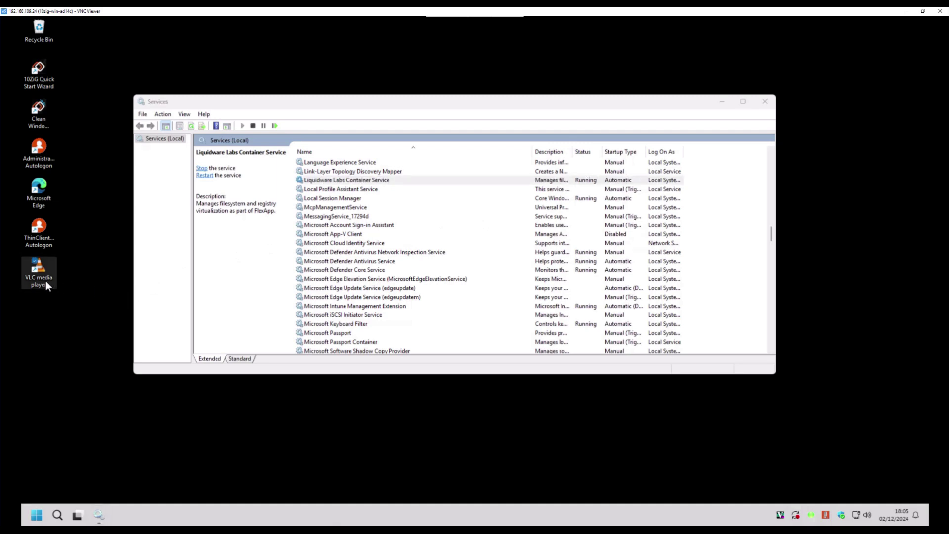
pyautogui.click(37, 511)
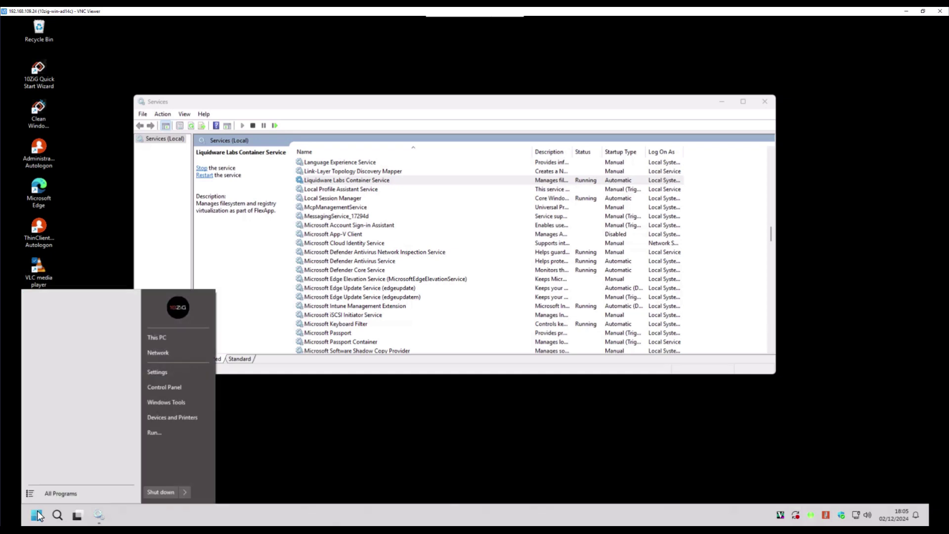
pyautogui.click(79, 491)
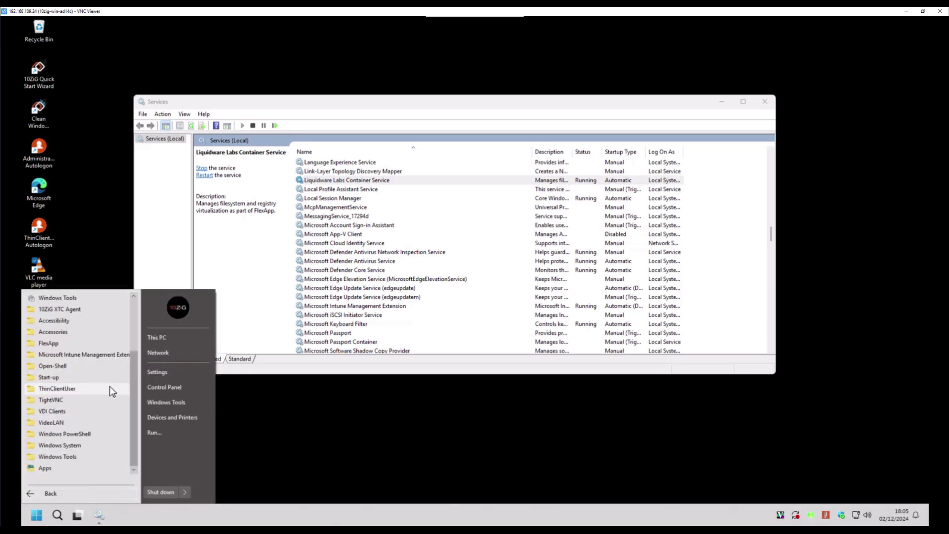
pyautogui.click(64, 344)
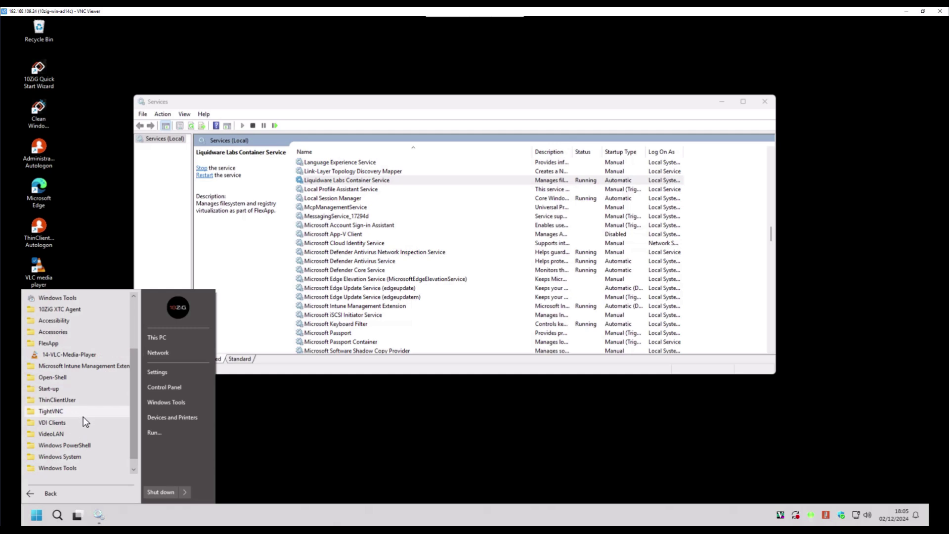
pyautogui.click(94, 434)
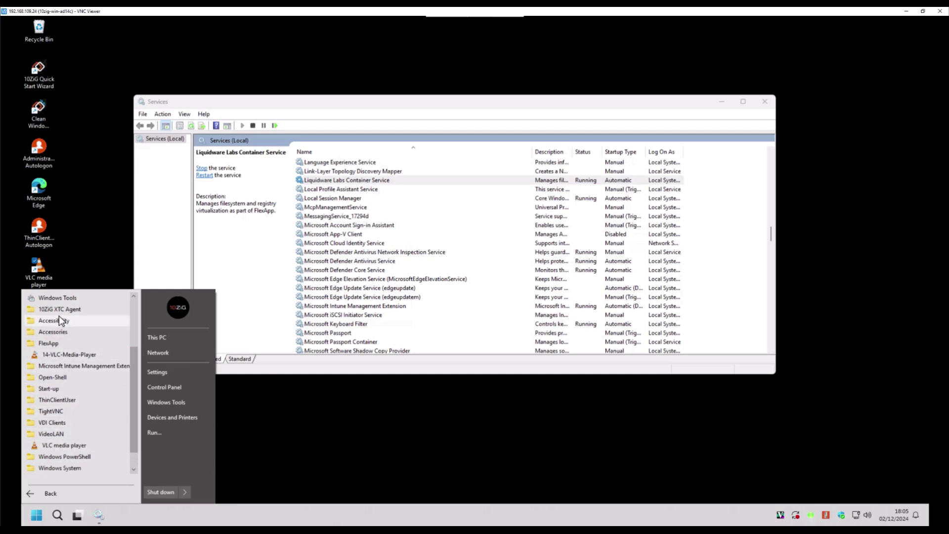
# - Launch VLC media player from its desktop shortcut, close the Services window, and minimize the player
pyautogui.doubleClick(47, 278)
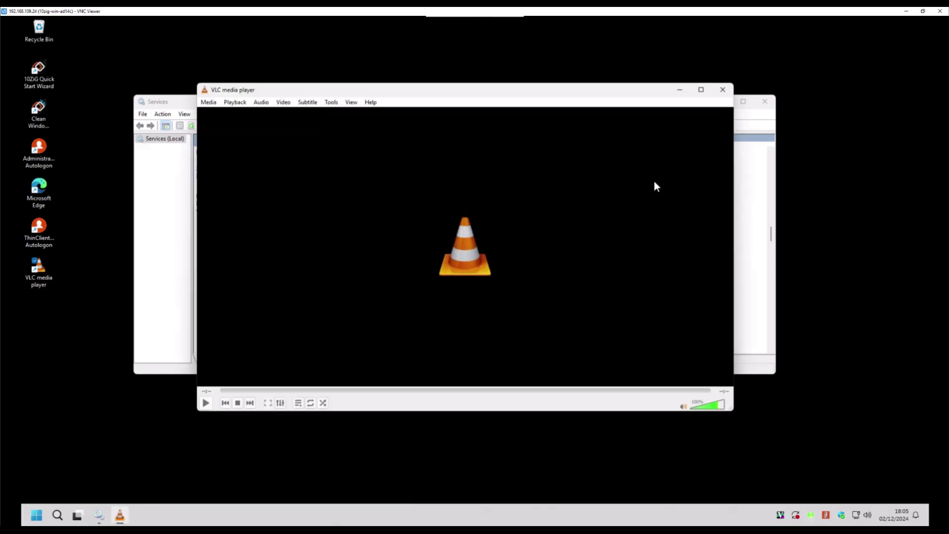
pyautogui.click(764, 102)
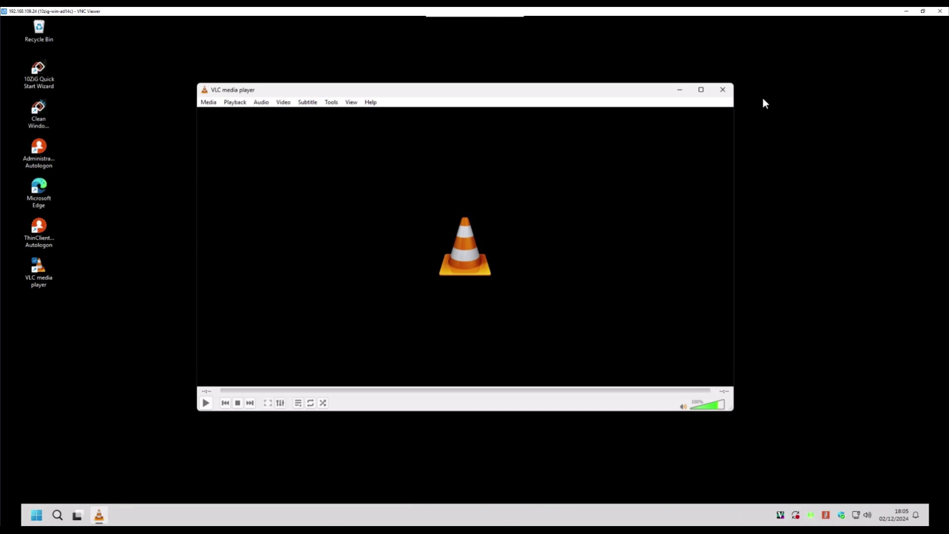
pyautogui.click(681, 90)
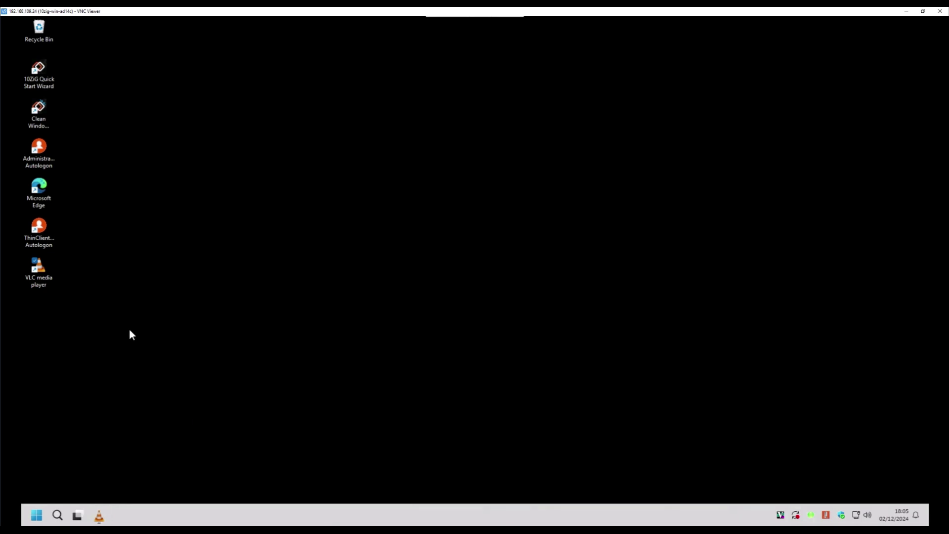
# - Open Programs and Features from the Control Panel, inspect the VLC media player (FlexApp) entry, and close the window
pyautogui.click(38, 514)
pyautogui.click(86, 491)
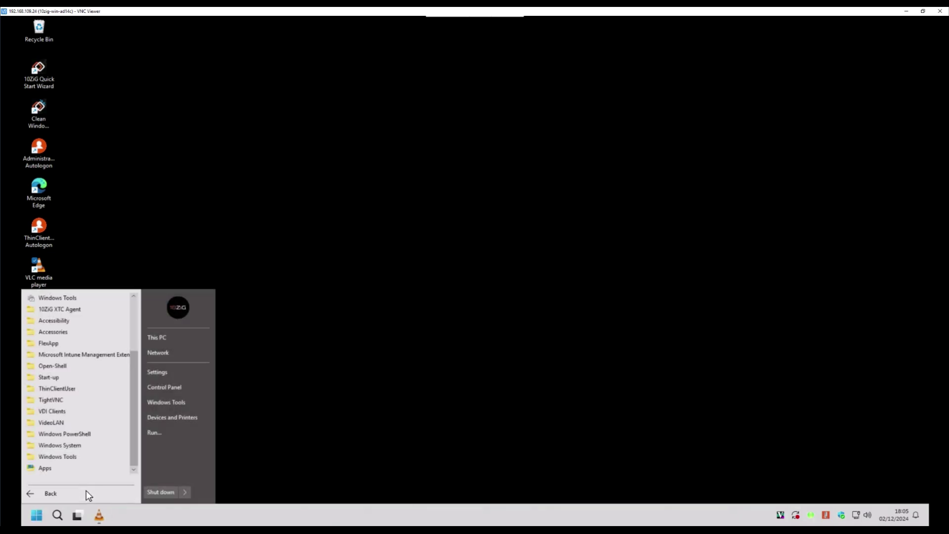
pyautogui.click(96, 446)
pyautogui.scroll(-1, 97, 451)
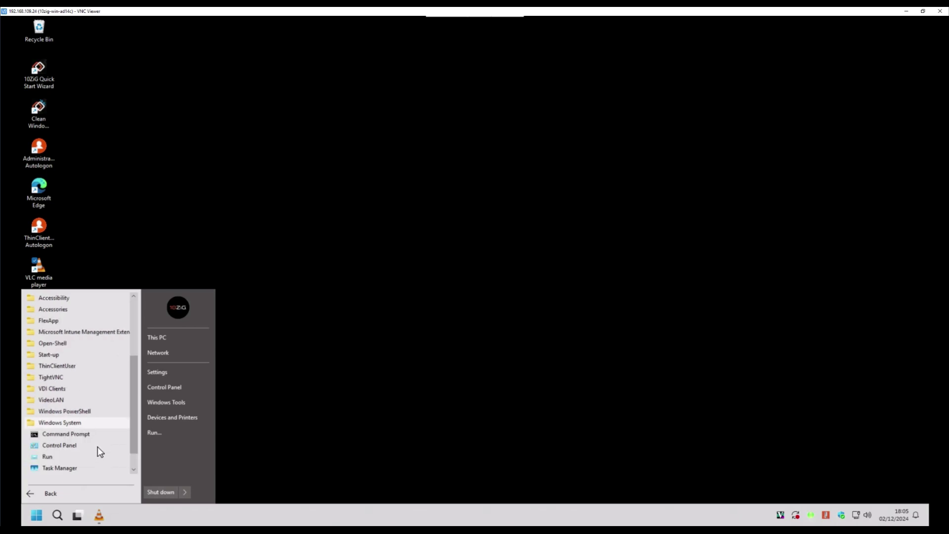
pyautogui.click(86, 445)
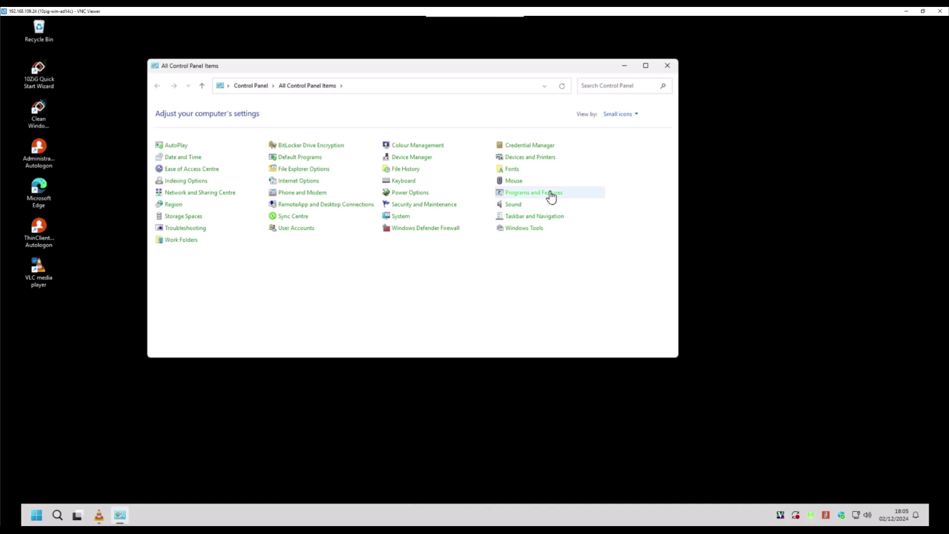
pyautogui.click(552, 196)
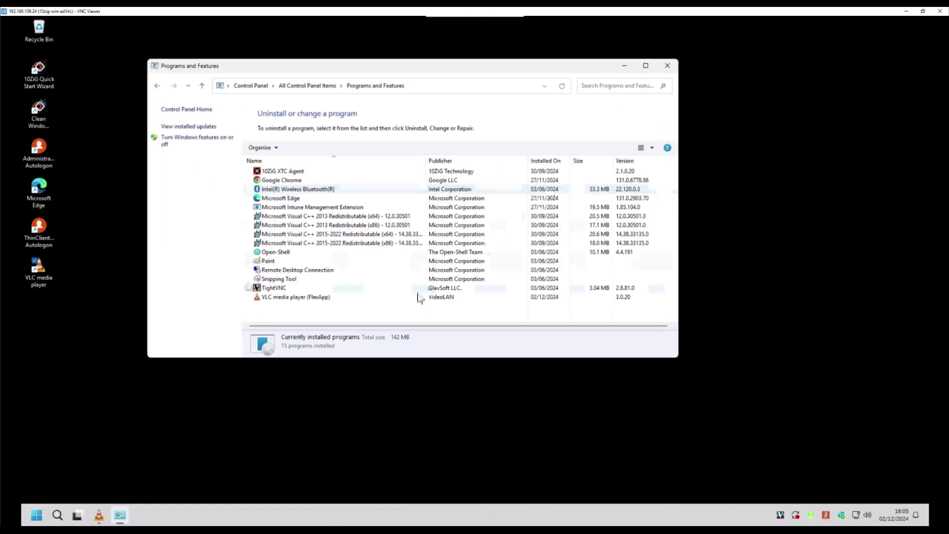
pyautogui.click(343, 298)
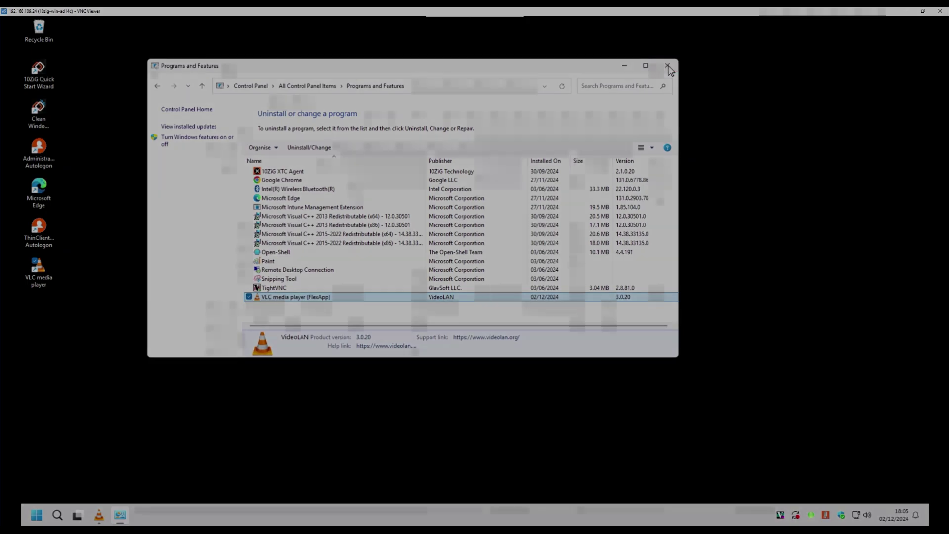
pyautogui.click(668, 67)
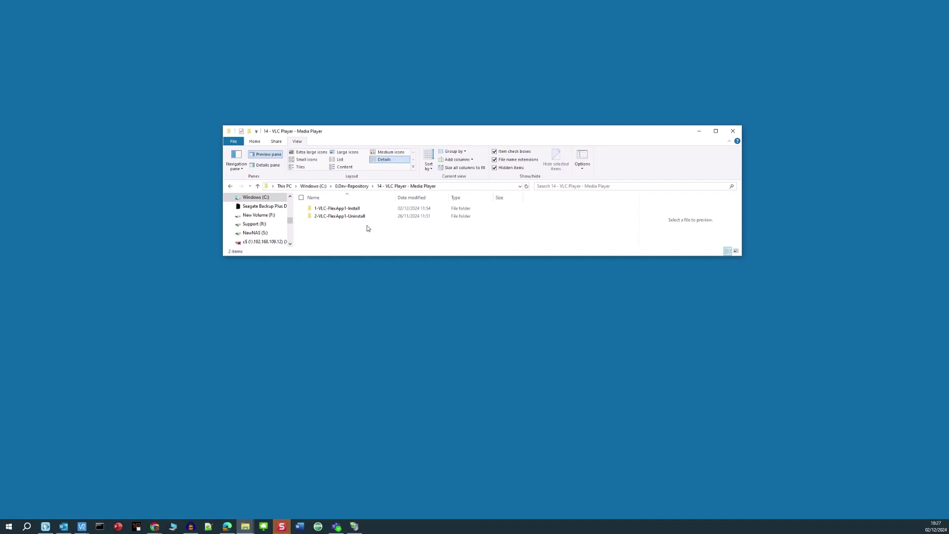
# - In File Explorer on the local PC, open 2-VLC-FlexApp1-Uninstall.bat from the repository in Notepad++, review the script, and close it
pyautogui.click(372, 217)
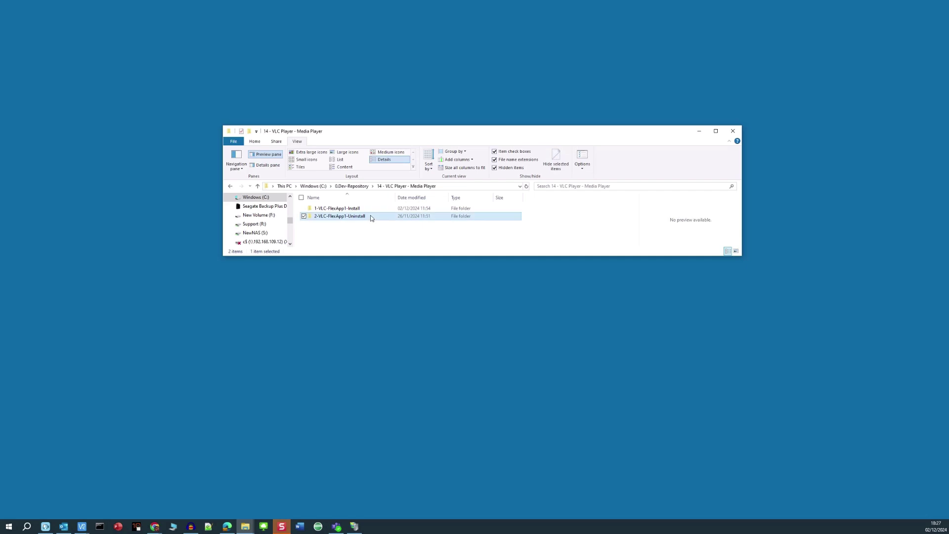
pyautogui.doubleClick(372, 217)
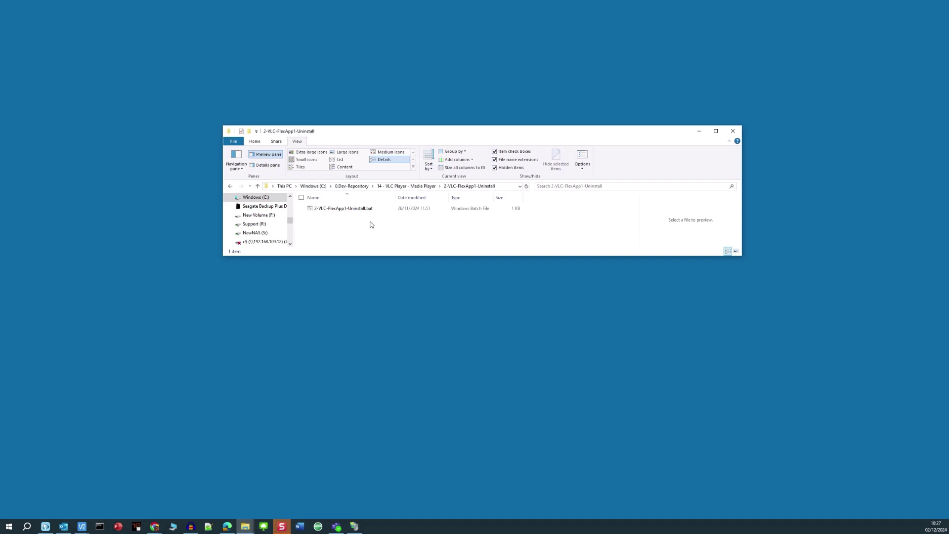
pyautogui.click(378, 210)
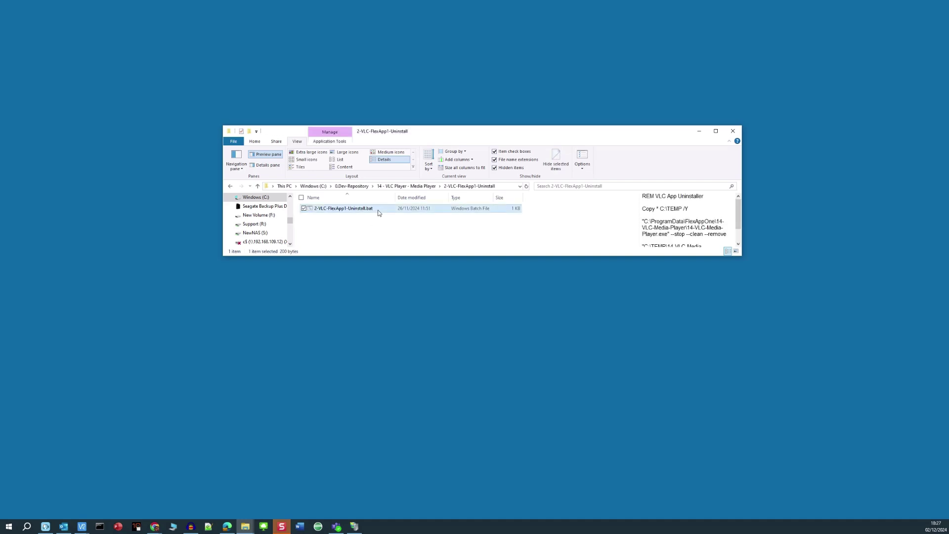
pyautogui.rightClick(378, 212)
pyautogui.click(316, 257)
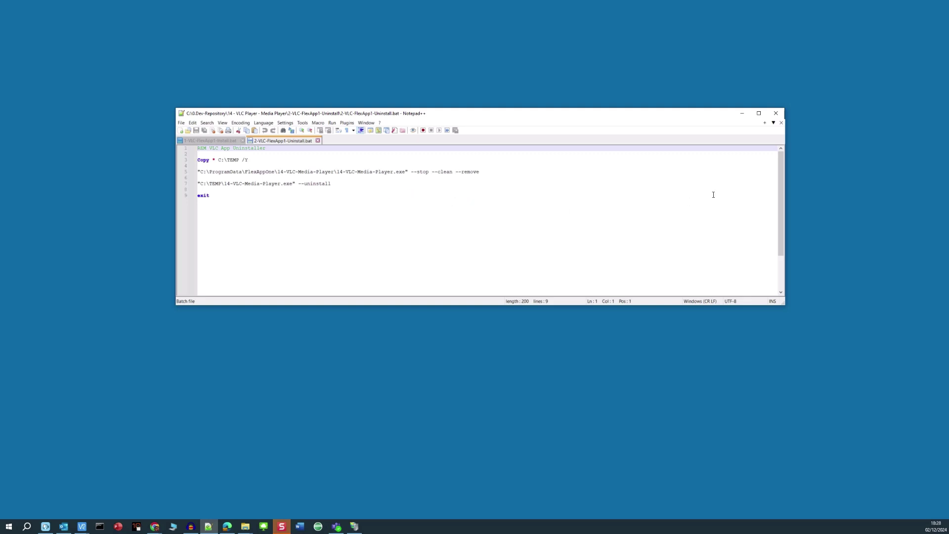
pyautogui.click(776, 114)
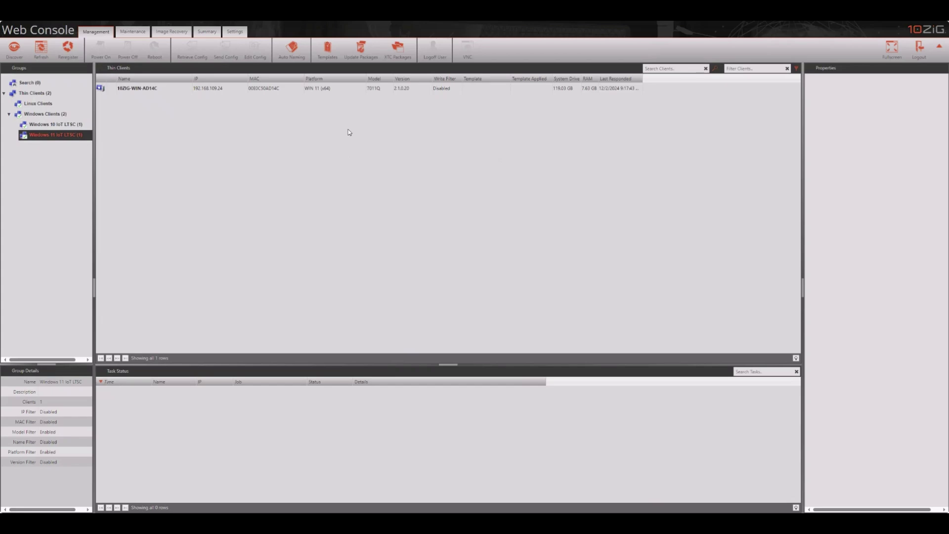
# - In the Web Console, start a new Windows client update package and name it 2-VLC-FlexApp1-Uninstall
pyautogui.click(378, 58)
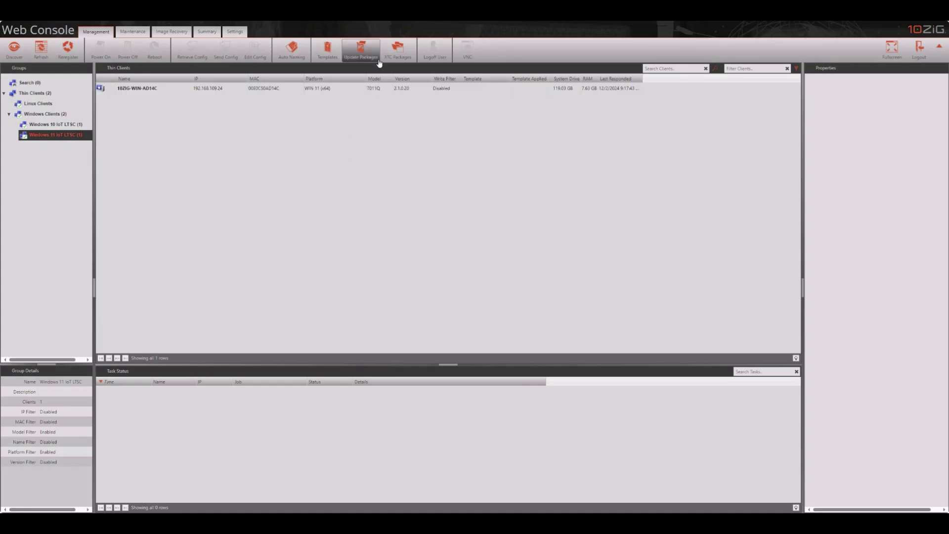
pyautogui.moveTo(402, 179); pyautogui.dragTo(351, 128)
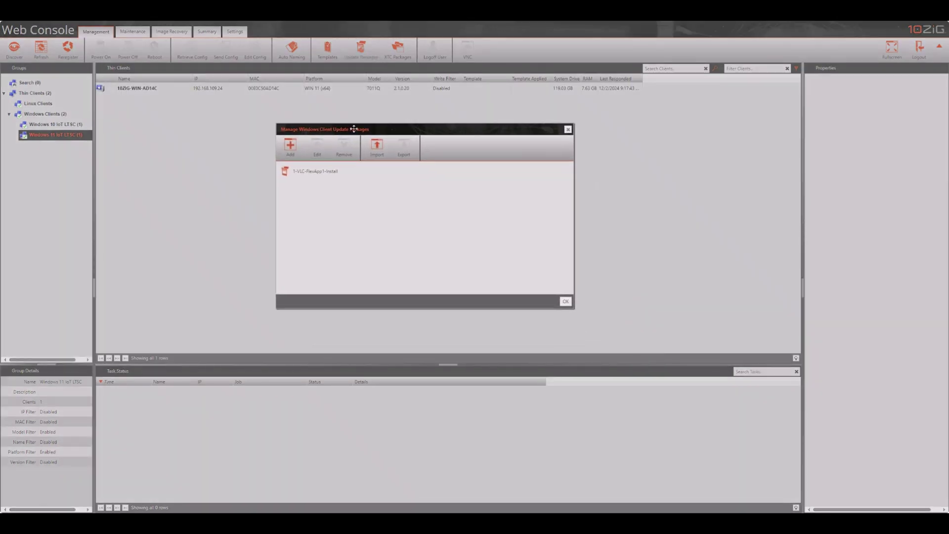
pyautogui.click(300, 153)
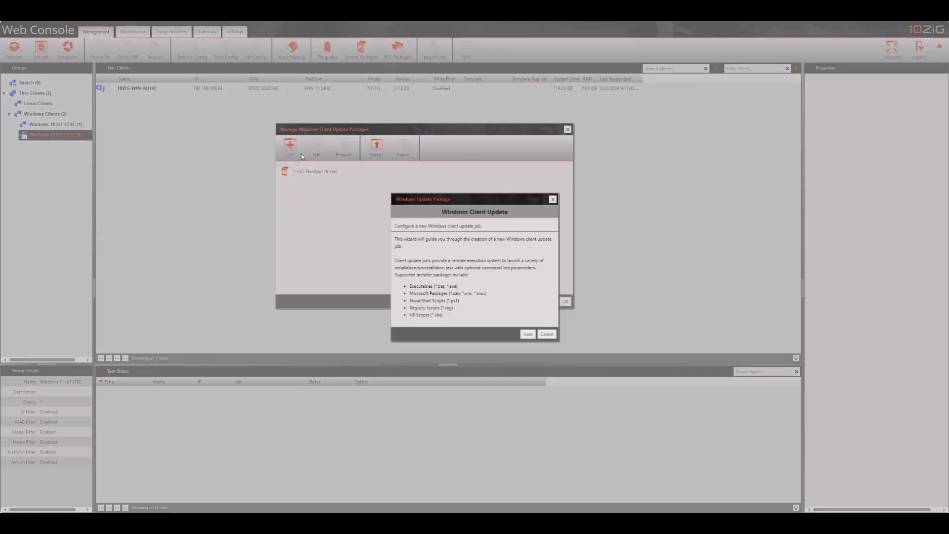
pyautogui.click(527, 334)
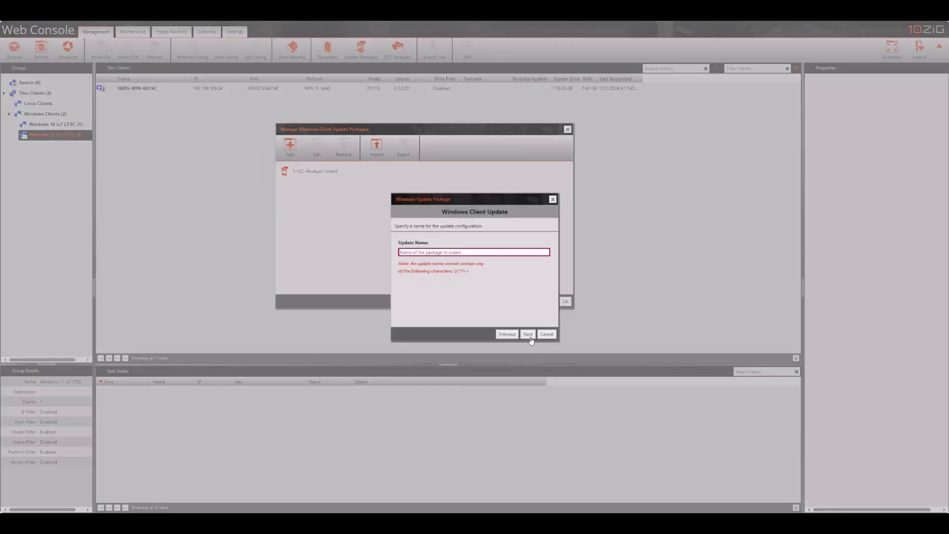
pyautogui.click(474, 253)
pyautogui.write('2-VLC-FlexApp1-Uninstall')
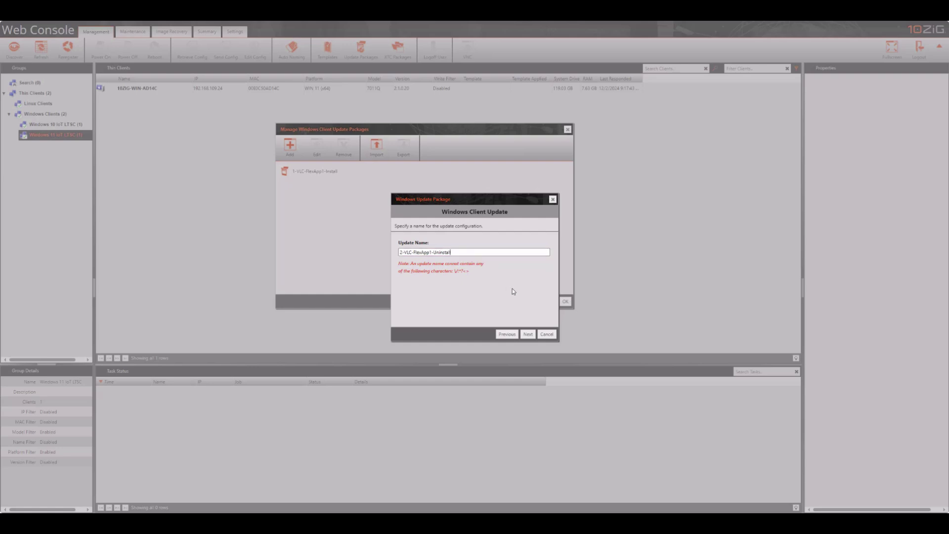
pyautogui.click(528, 334)
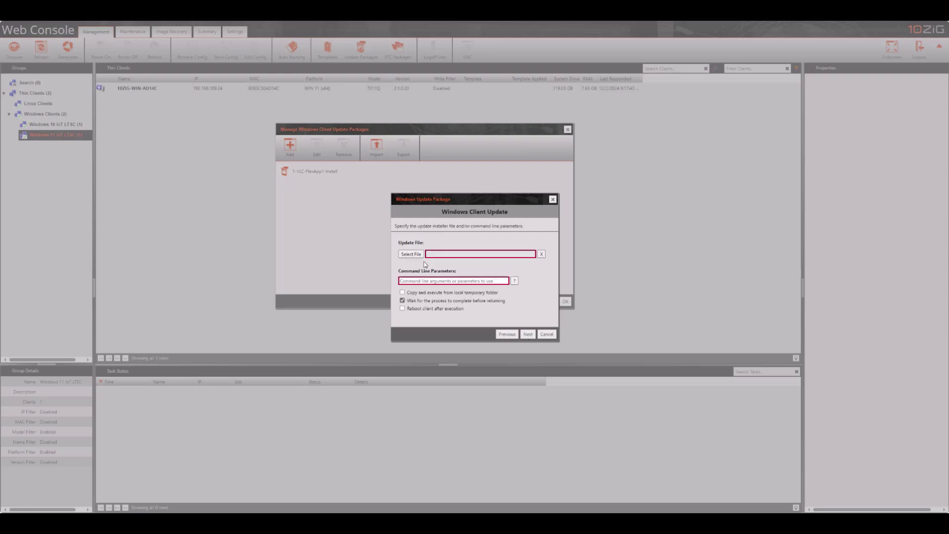
# - Upload 2-VLC-FlexApp1-Uninstall.bat from the repository's 2-VLC-FlexApp1-Uninstall folder to the Image Store
pyautogui.click(412, 255)
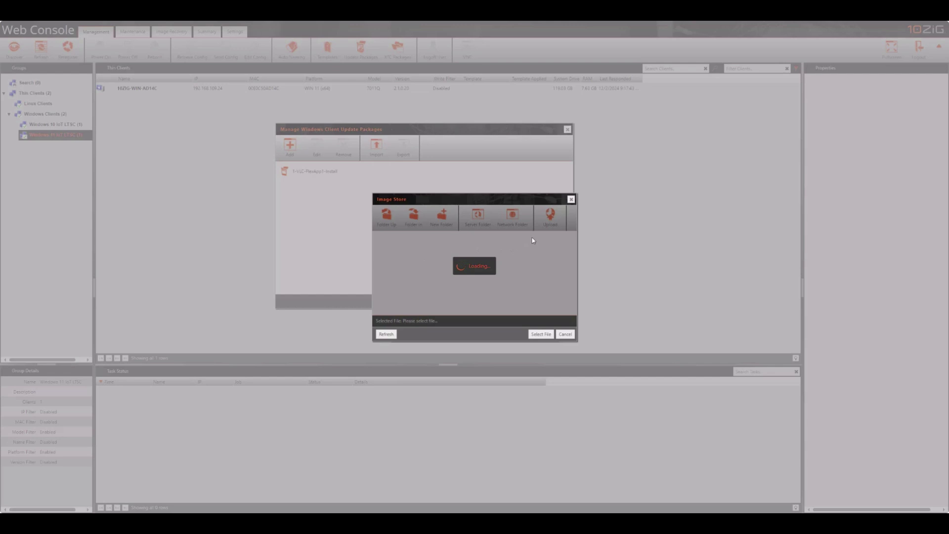
pyautogui.click(558, 229)
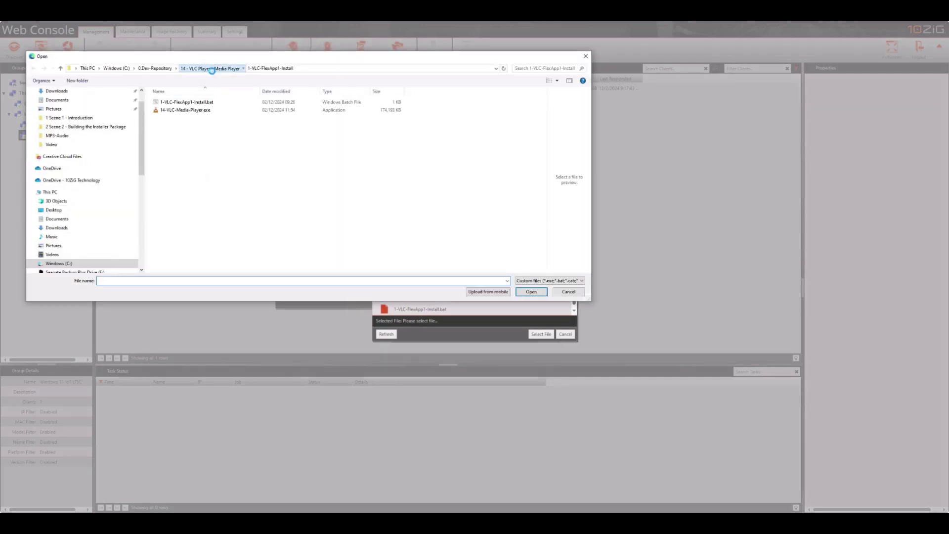
pyautogui.click(212, 71)
pyautogui.doubleClick(206, 111)
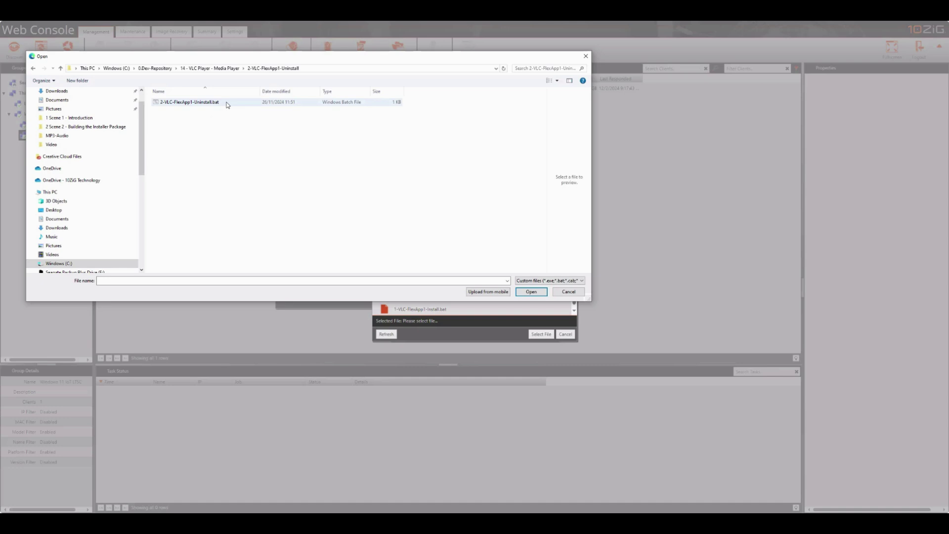
pyautogui.click(228, 104)
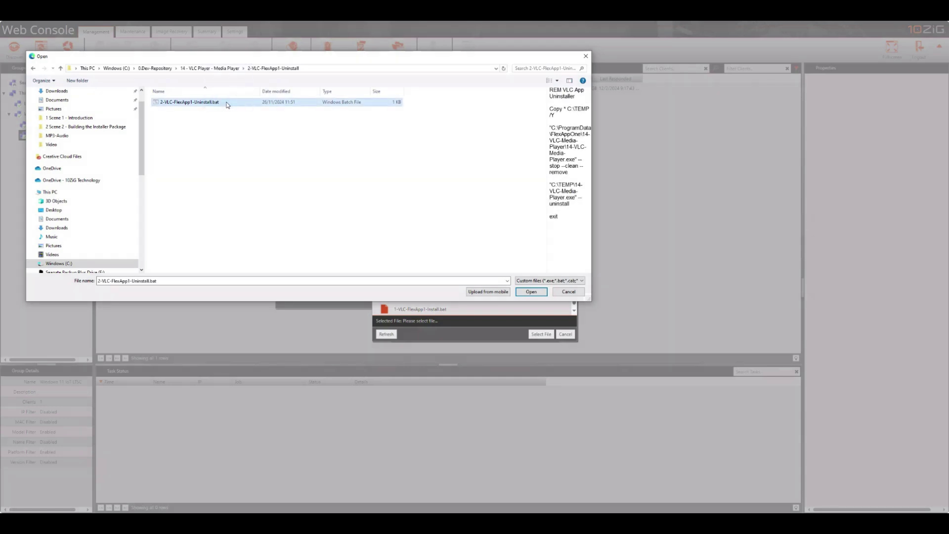
pyautogui.click(531, 292)
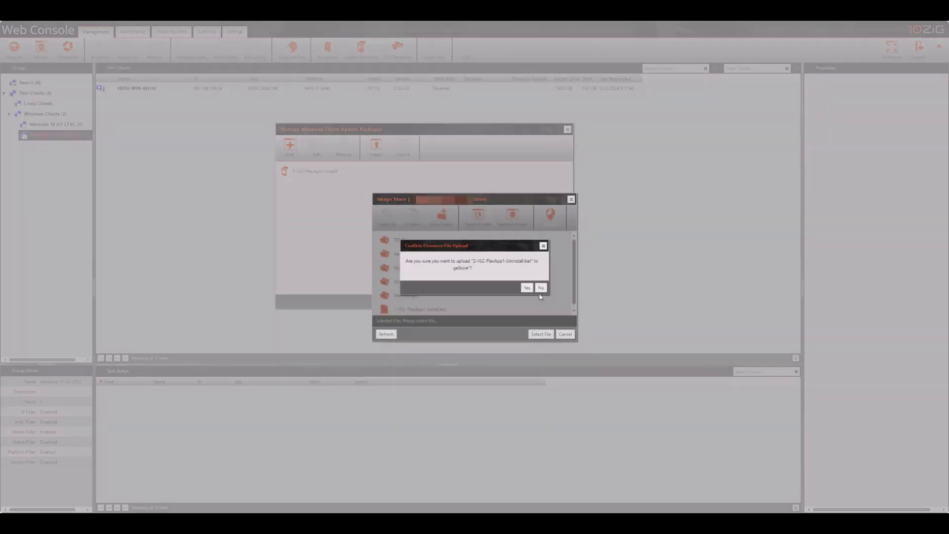
pyautogui.click(530, 289)
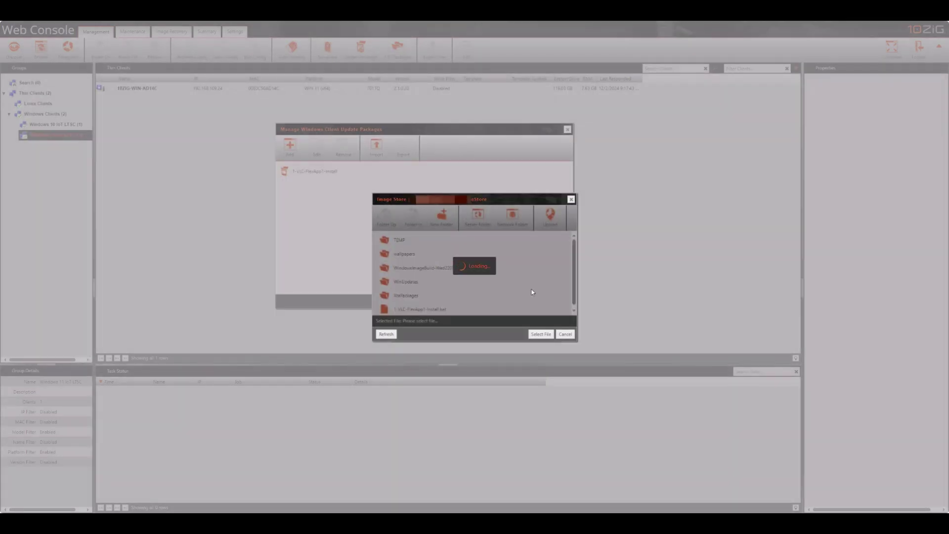
# - Use 2-VLC-FlexApp1-Uninstall.bat as the update file with parameter <update_file>, enable copying and executing from the local temporary folder, and continue to the execution context
pyautogui.click(575, 310)
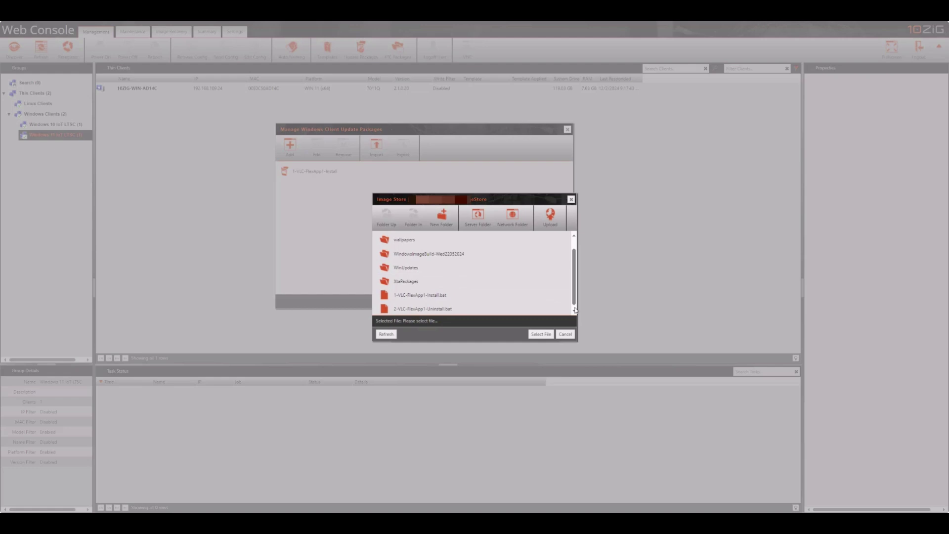
pyautogui.click(466, 309)
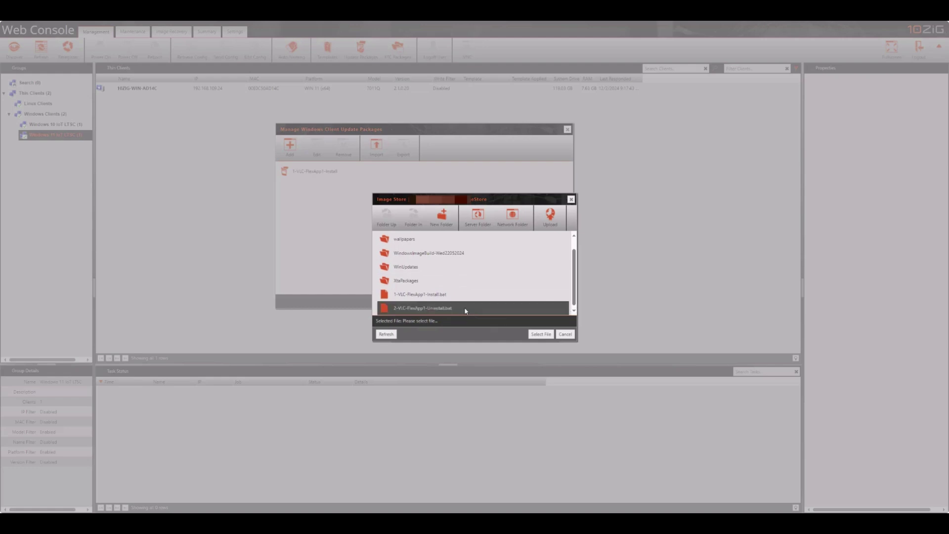
pyautogui.click(551, 336)
pyautogui.click(414, 282)
pyautogui.write('<update_file>')
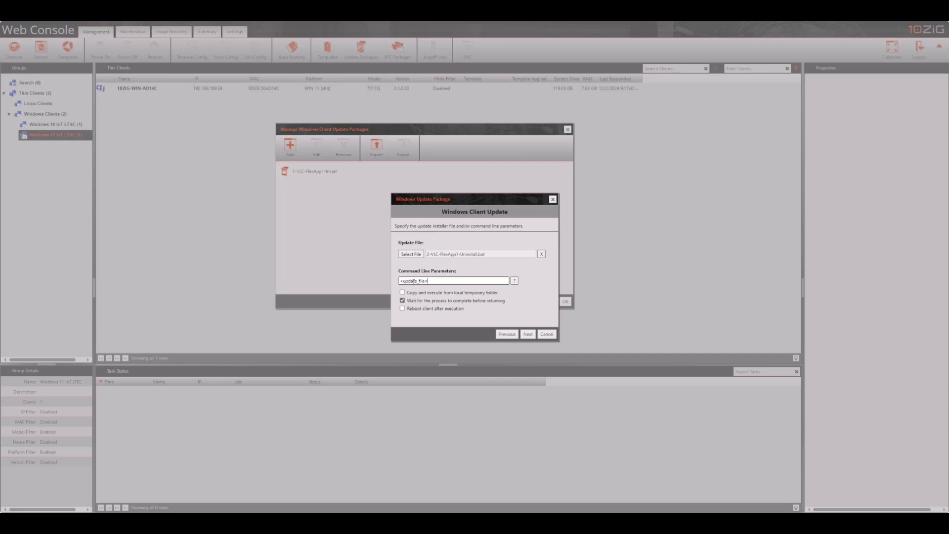
pyautogui.click(403, 293)
pyautogui.click(532, 335)
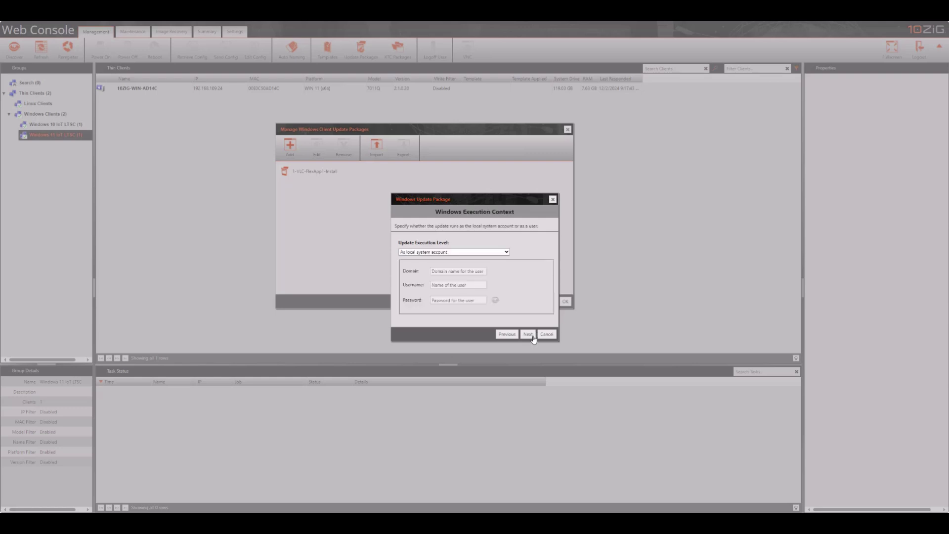
# - Keep execution as the local system account, leave all write protection options off, and save the 2-VLC-FlexApp1-Uninstall update package
pyautogui.click(528, 334)
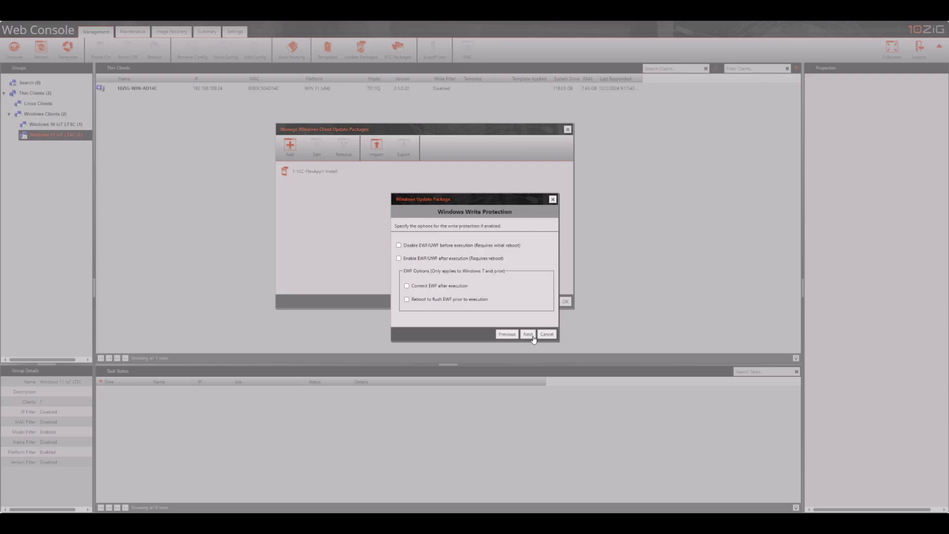
pyautogui.click(528, 335)
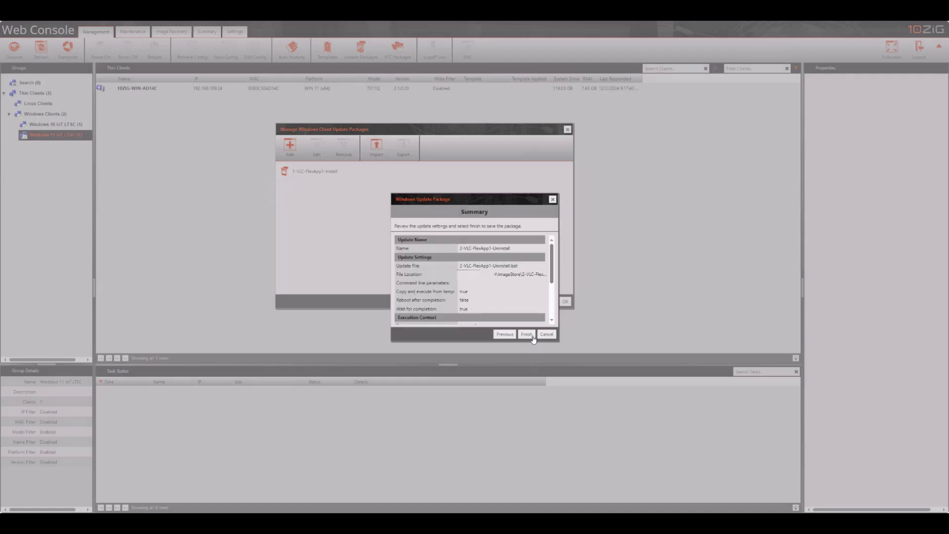
pyautogui.click(527, 335)
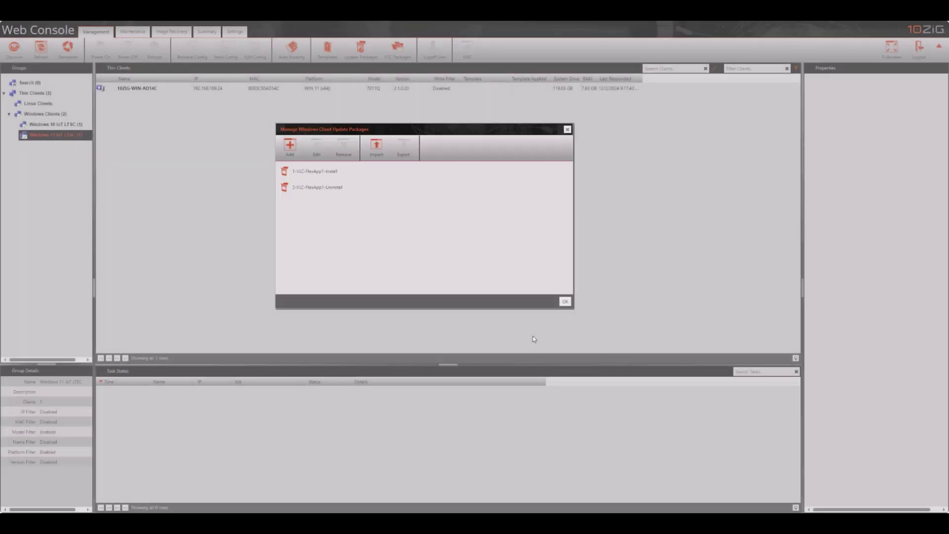
pyautogui.click(354, 188)
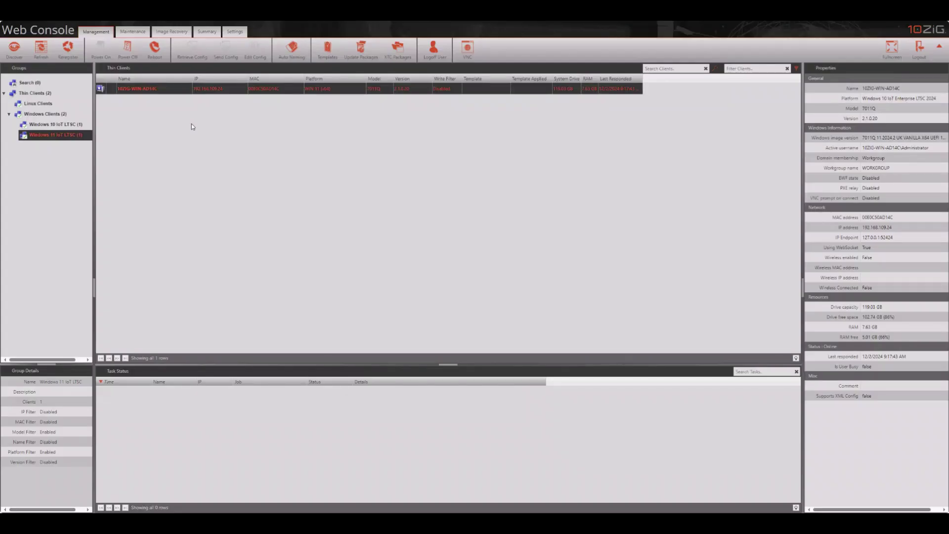
# - Execute the 2-VLC-FlexApp1-Uninstall update package on the thin client in the Windows 11 IoT LTSC group and confirm the run
pyautogui.rightClick(177, 92)
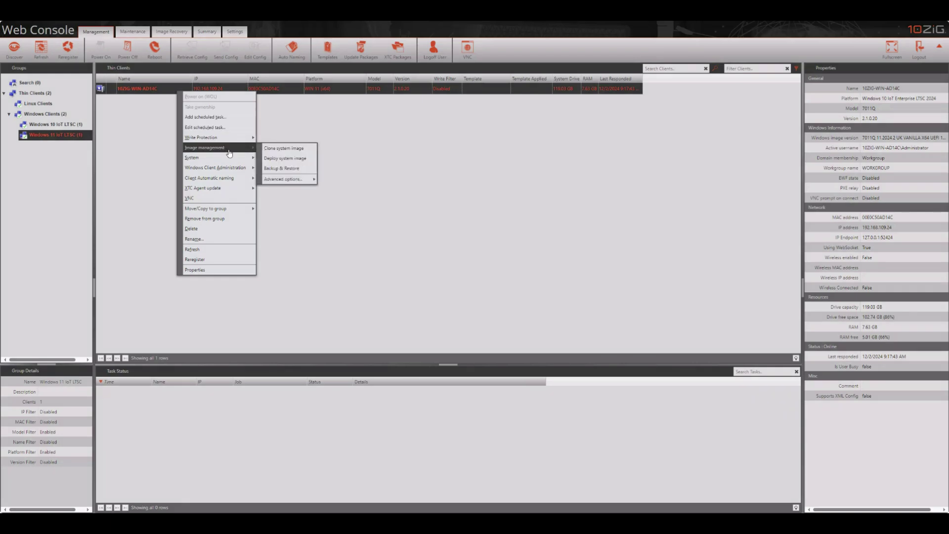
pyautogui.moveTo(246, 169)
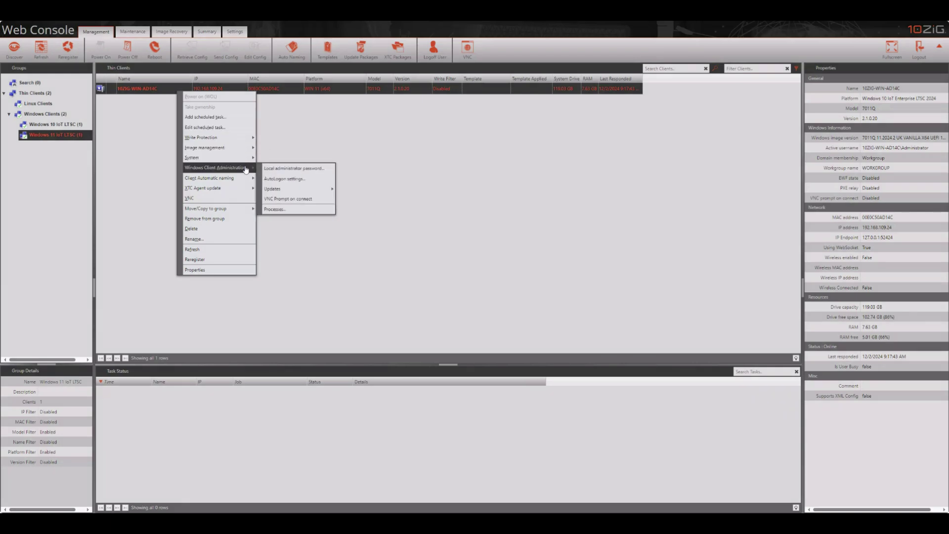
pyautogui.moveTo(321, 193)
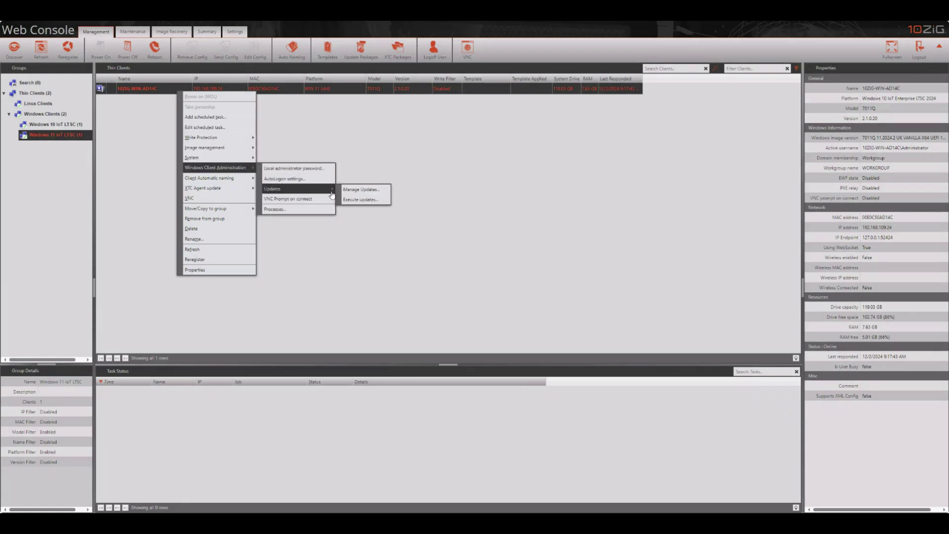
pyautogui.click(385, 200)
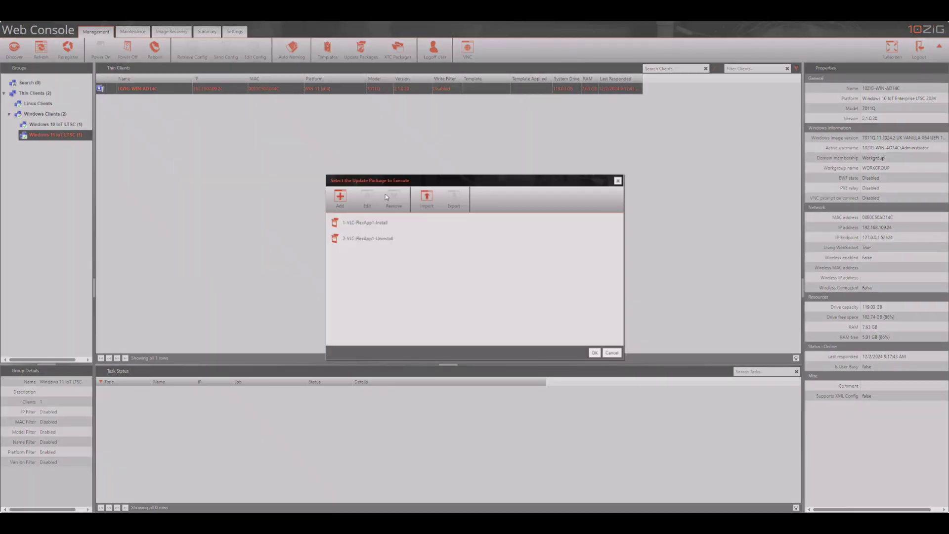
pyautogui.moveTo(388, 179); pyautogui.dragTo(352, 153)
pyautogui.click(372, 214)
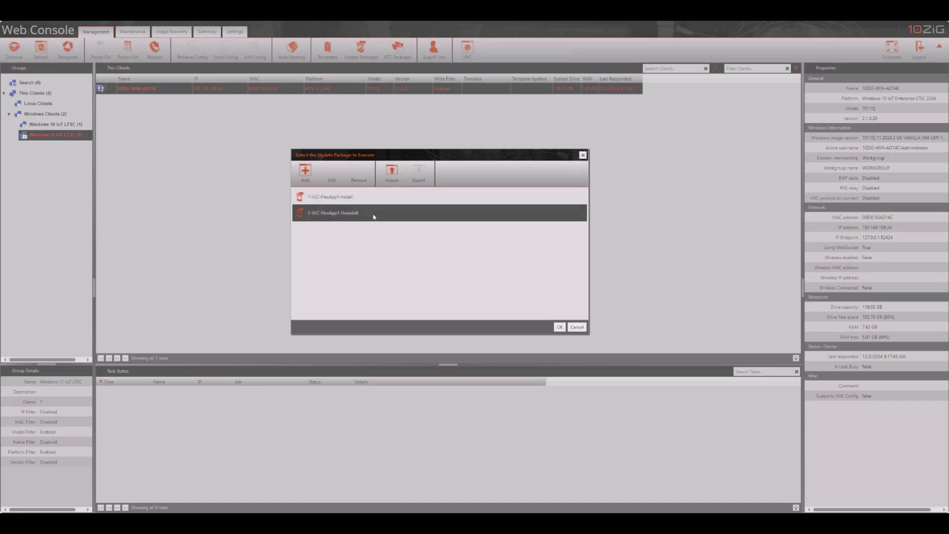
pyautogui.click(374, 215)
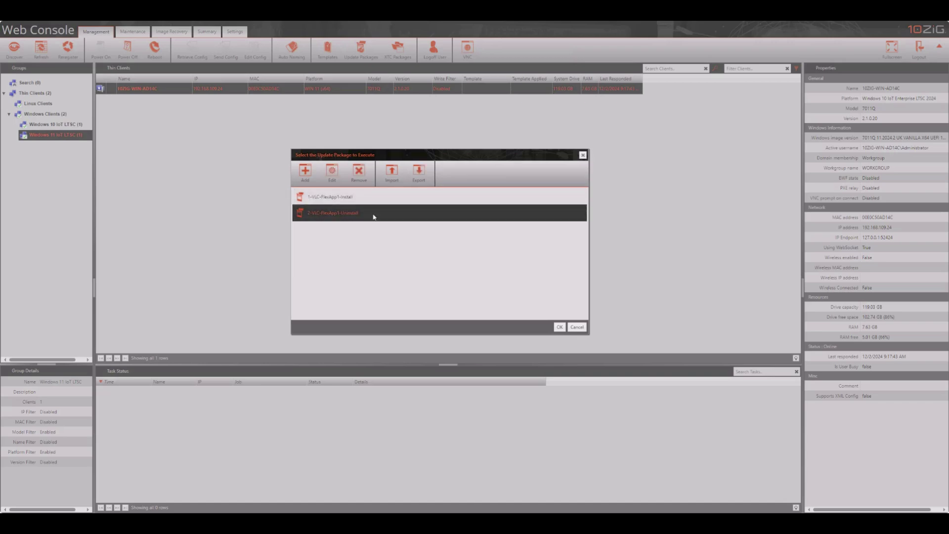
pyautogui.click(564, 328)
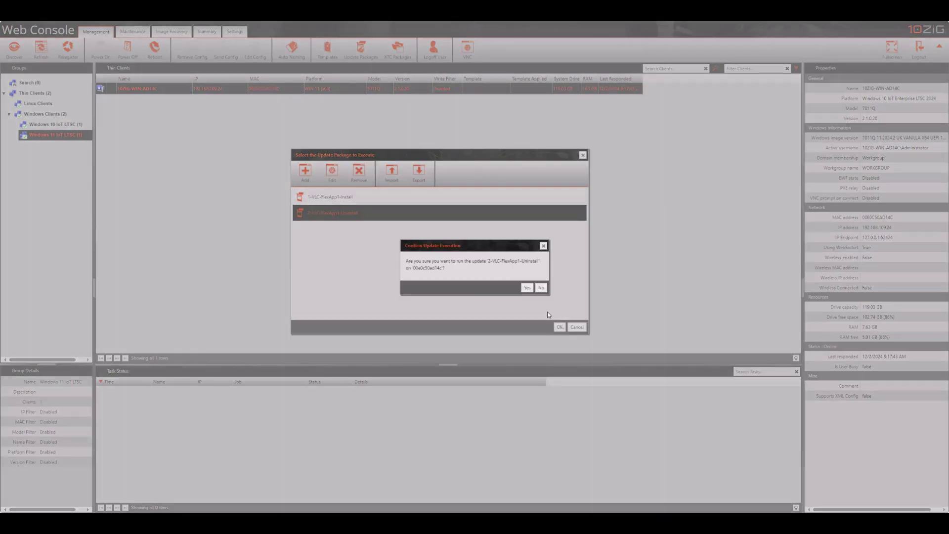
pyautogui.click(527, 288)
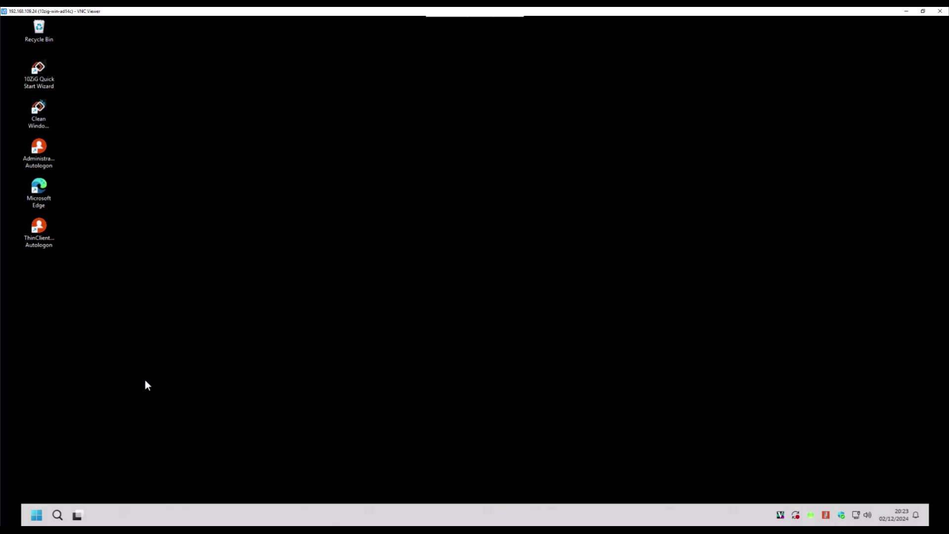
# - In the thin client's VNC Viewer session, open Services, inspect the entries beginning with L, and minimize the window
pyautogui.click(38, 515)
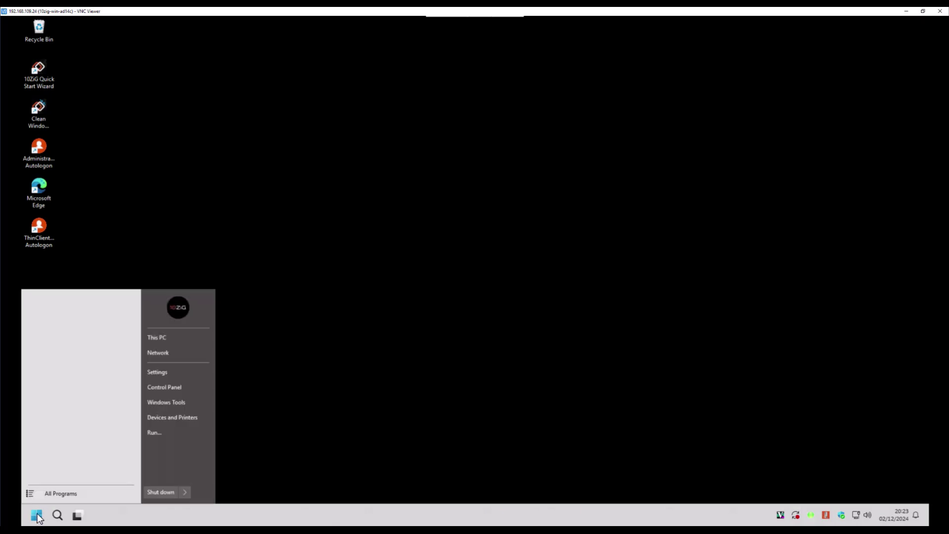
pyautogui.click(82, 495)
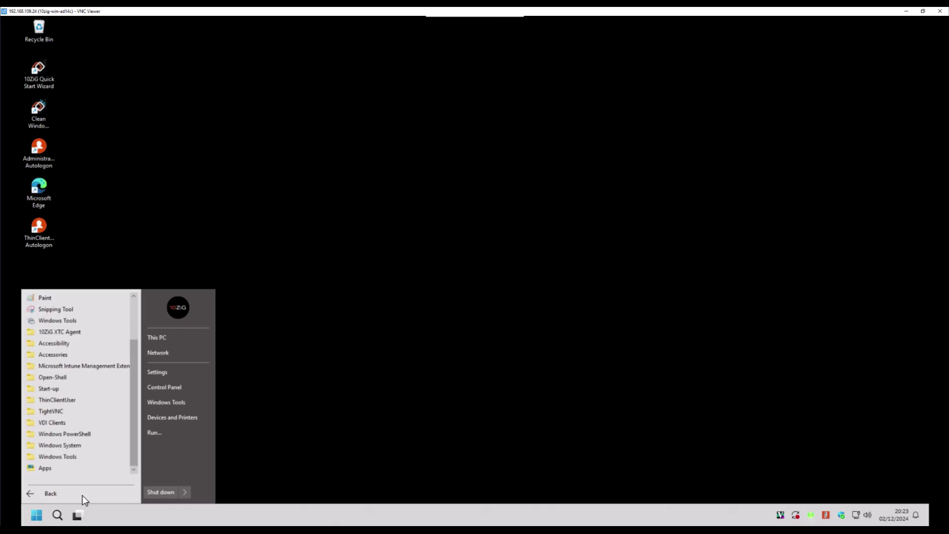
pyautogui.click(103, 459)
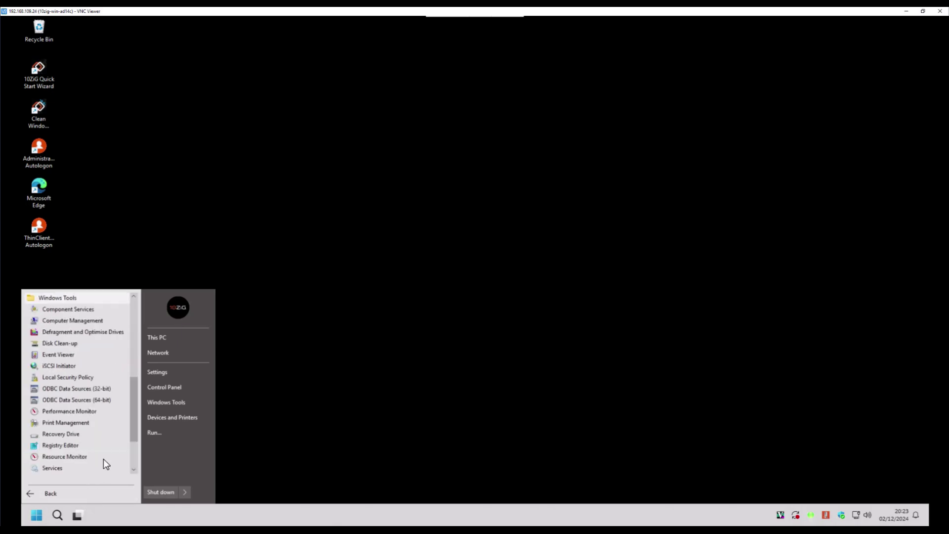
pyautogui.click(86, 469)
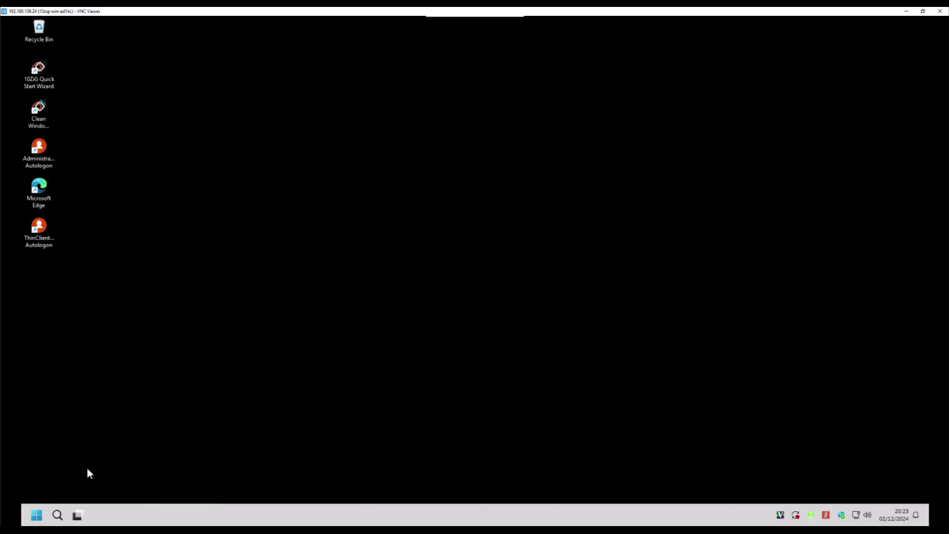
pyautogui.click(399, 201)
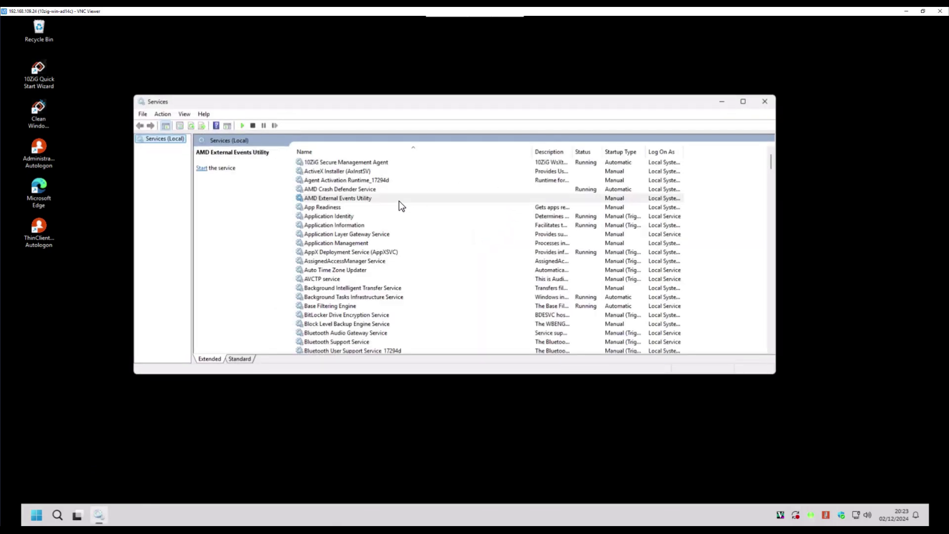
pyautogui.press('l')
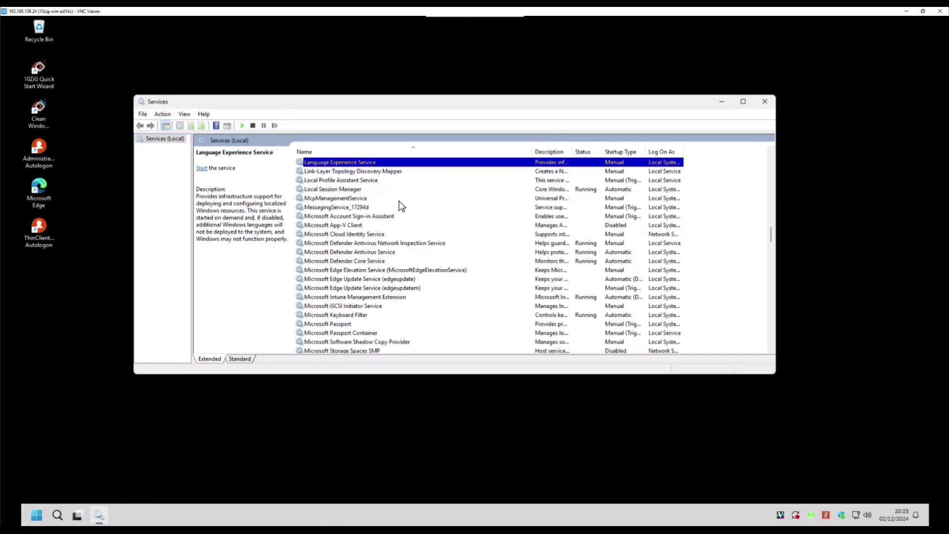
pyautogui.click(358, 182)
pyautogui.click(390, 172)
pyautogui.click(375, 161)
pyautogui.click(720, 101)
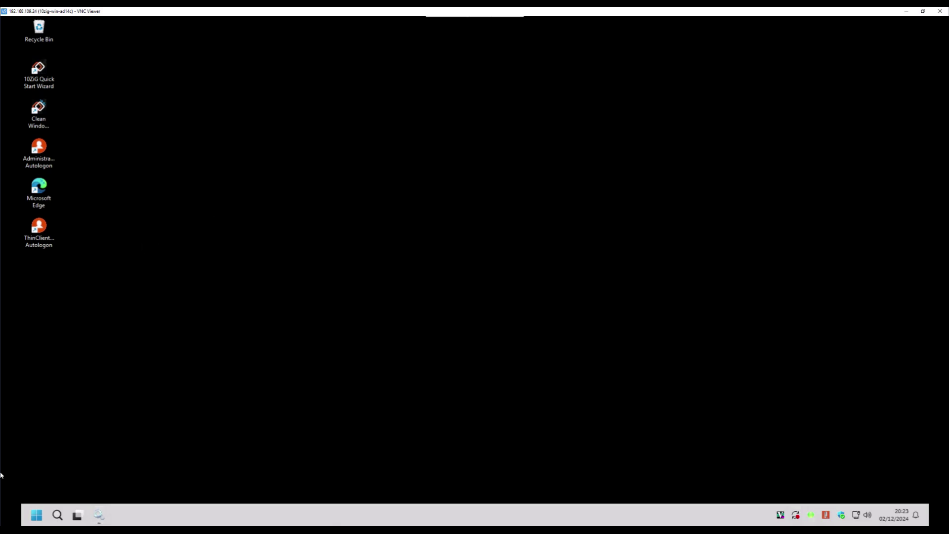
# - Look through the thin client's program list, then open Programs and Features from Control Panel to check the installed programs
pyautogui.click(39, 518)
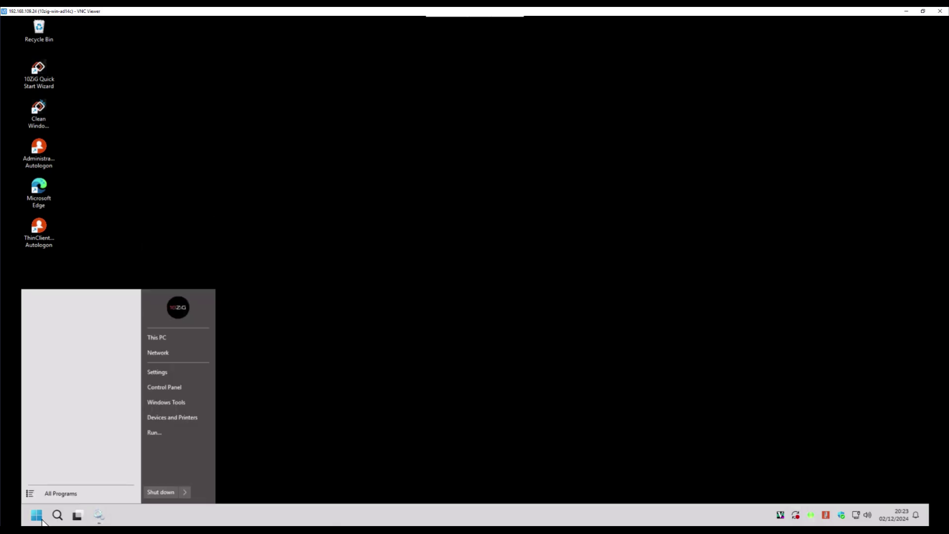
pyautogui.click(84, 496)
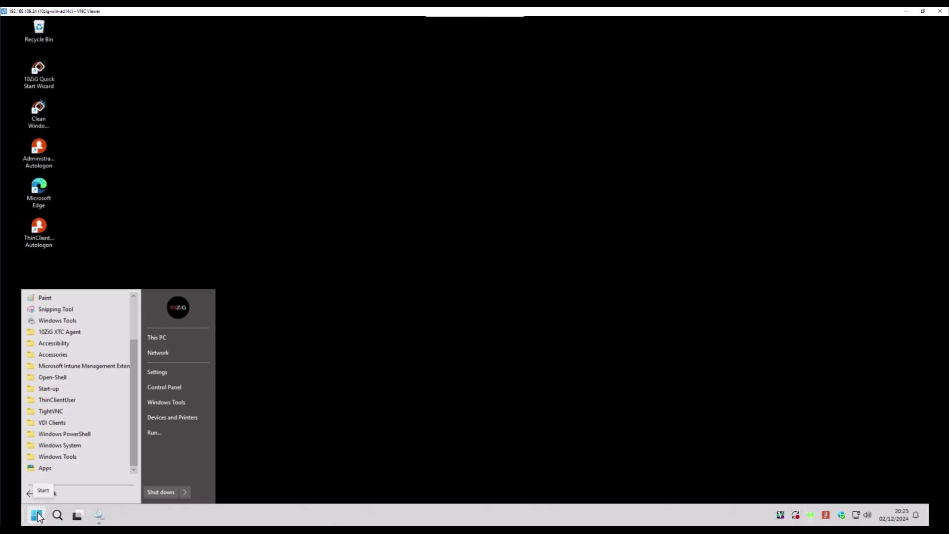
pyautogui.click(52, 496)
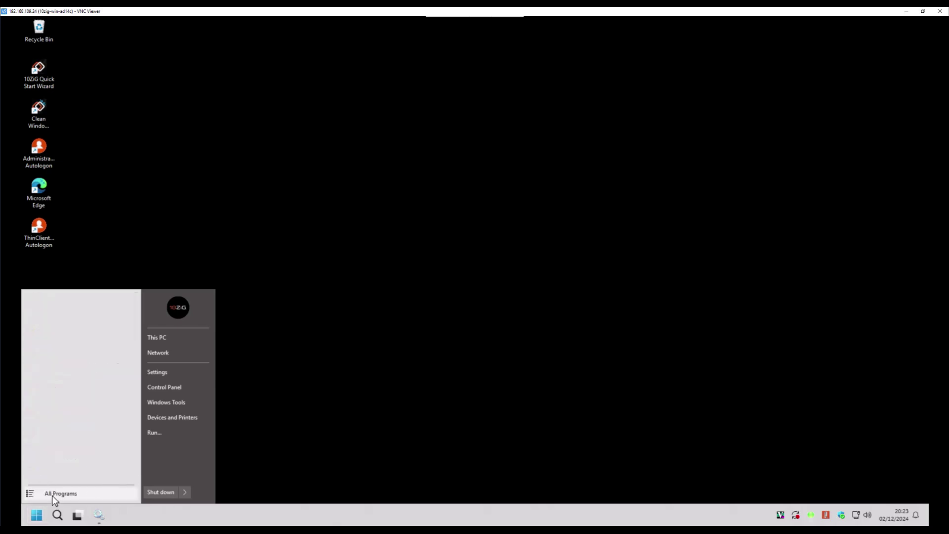
pyautogui.click(52, 495)
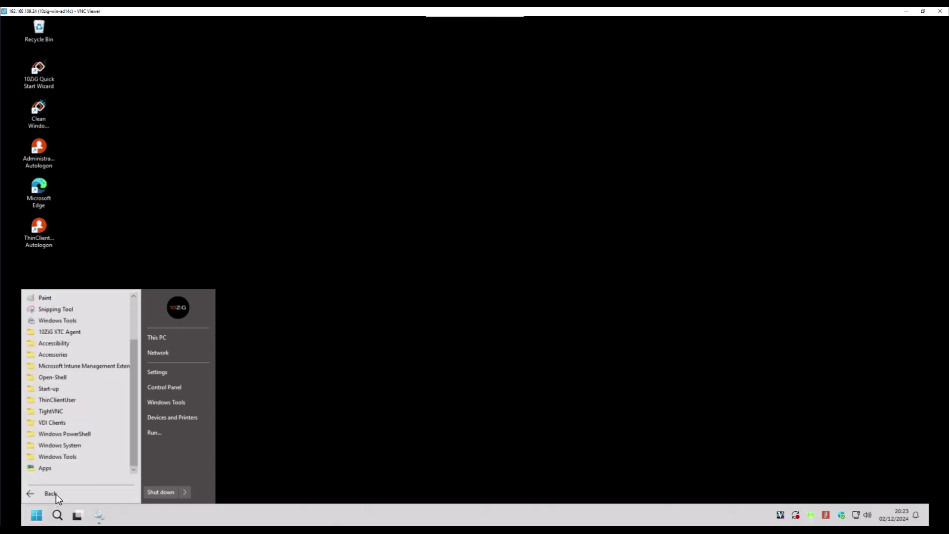
pyautogui.click(105, 445)
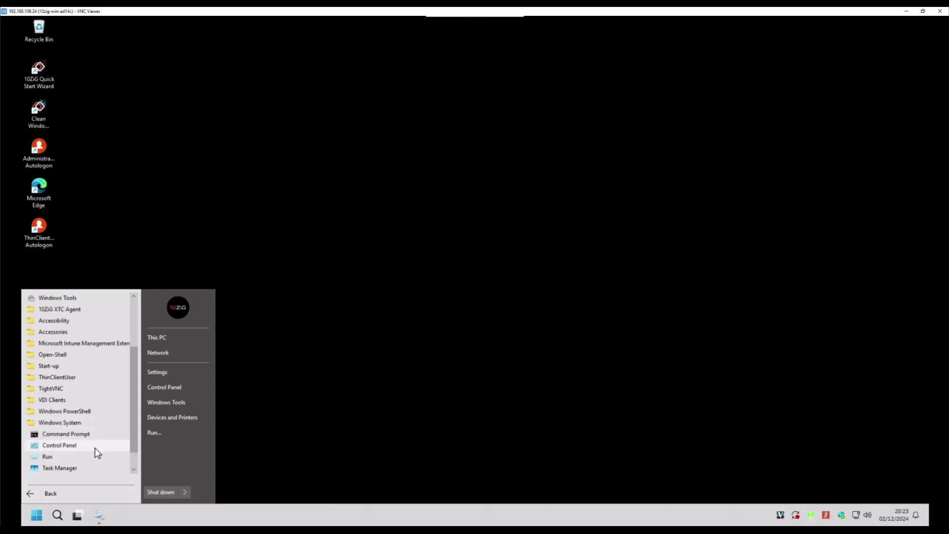
pyautogui.click(95, 447)
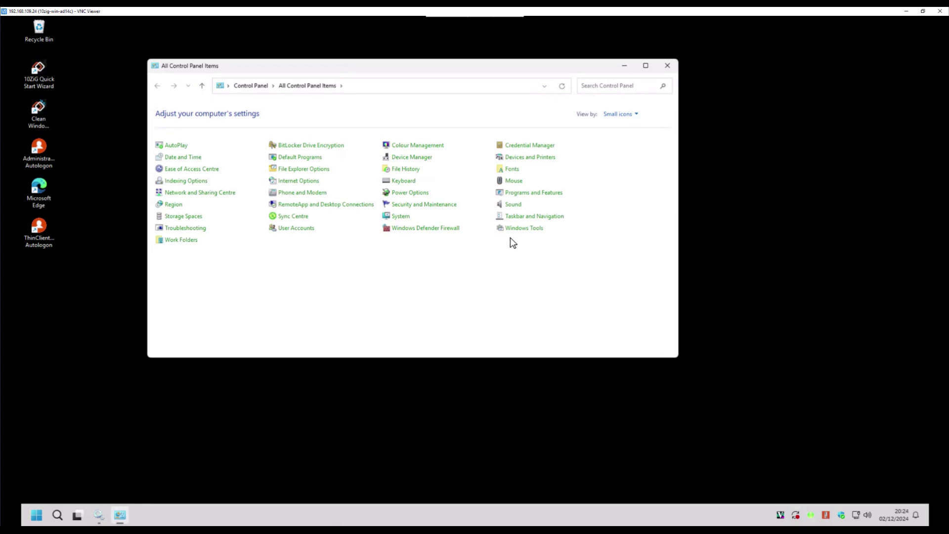
pyautogui.click(556, 198)
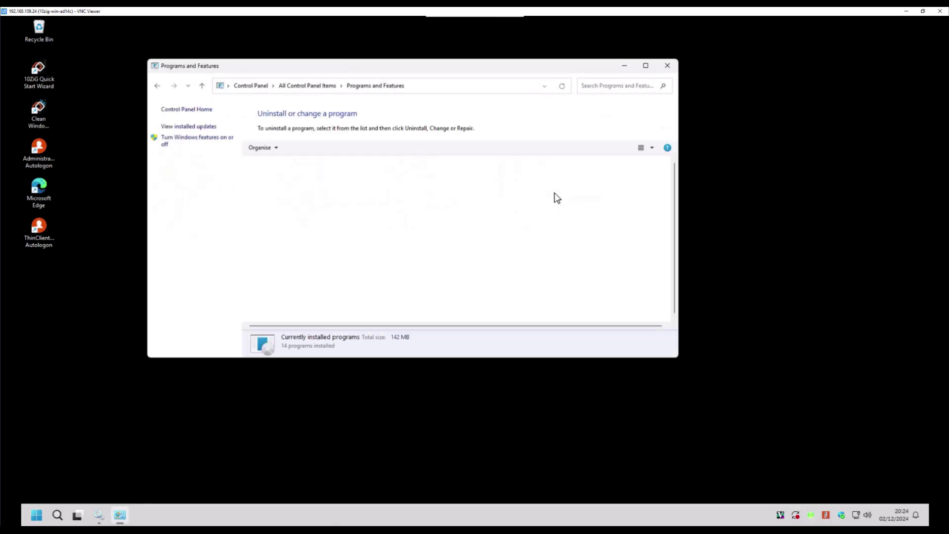